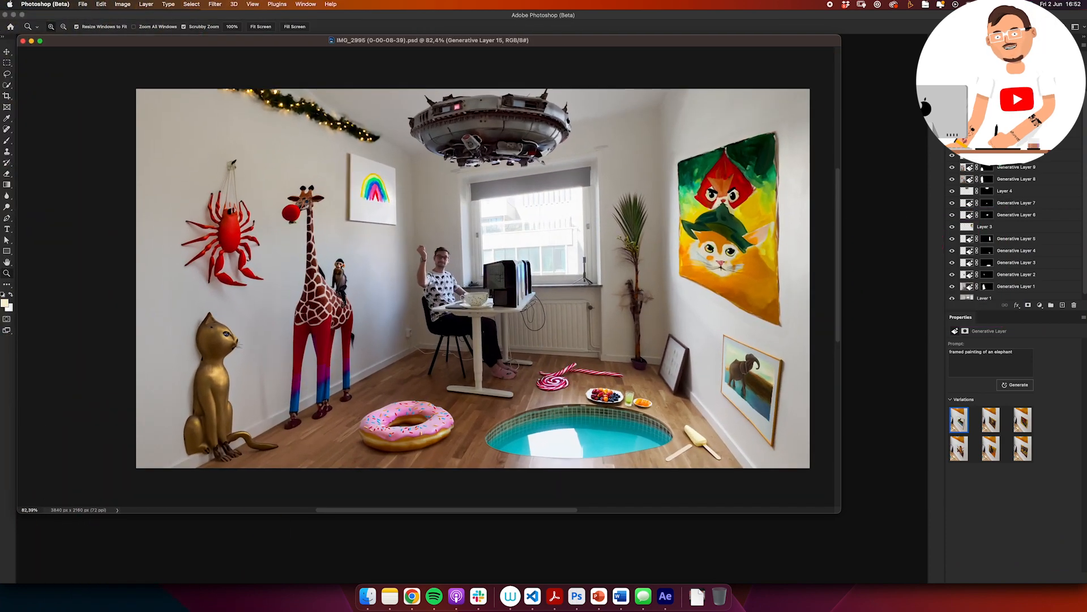
Step: Hide the base photo Layer 1 at the bottom of the layer stack of the generative-fill PSD
{"action": "left_click_drag", "start_coordinate": [1082, 150], "coordinate": [1079, 201]}
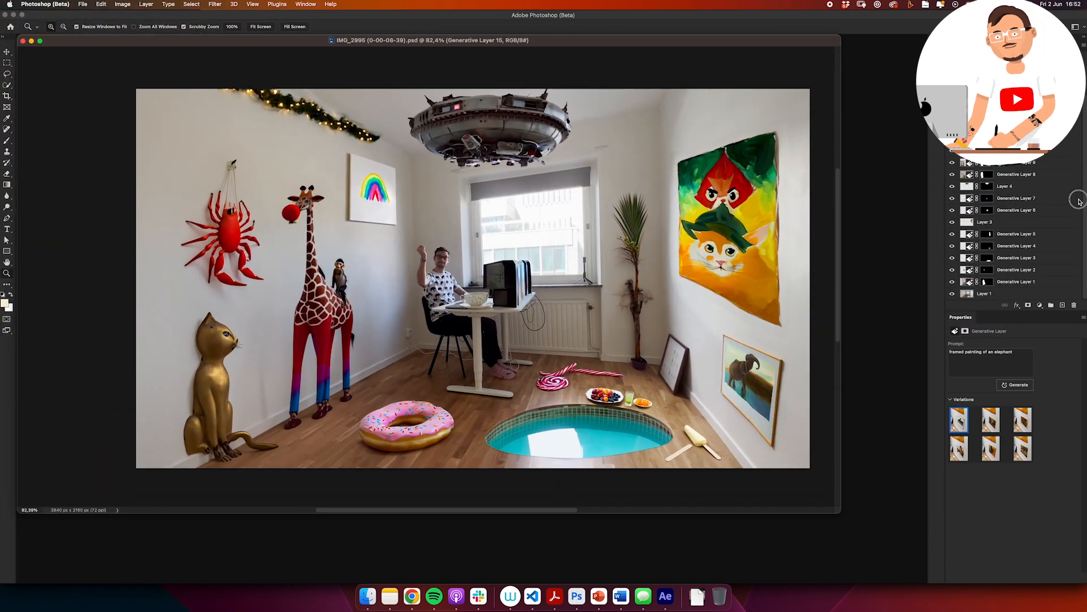
{"action": "left_click", "coordinate": [952, 294]}
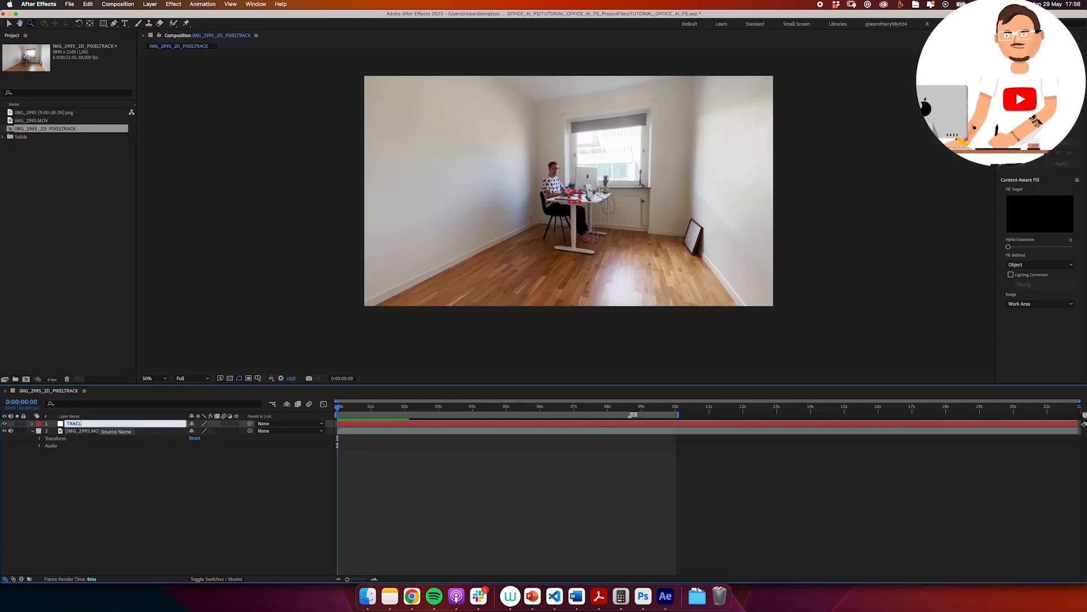
Step: Name the new null layer TRACK_1 and duplicate it four times to get nulls up to TRACK_5
{"action": "type", "text": "1"}
{"action": "key", "text": "Return"}
{"action": "key", "text": "ctrl+d"}
{"action": "key", "text": "ctrl+d"}
{"action": "key", "text": "ctrl+d"}
{"action": "key", "text": "ctrl+d"}
Step: Set up a motion tracker on the IMG_2995.MOV layer and place Track Point 1 on the left end of the desk's foot
{"action": "left_click", "coordinate": [94, 460]}
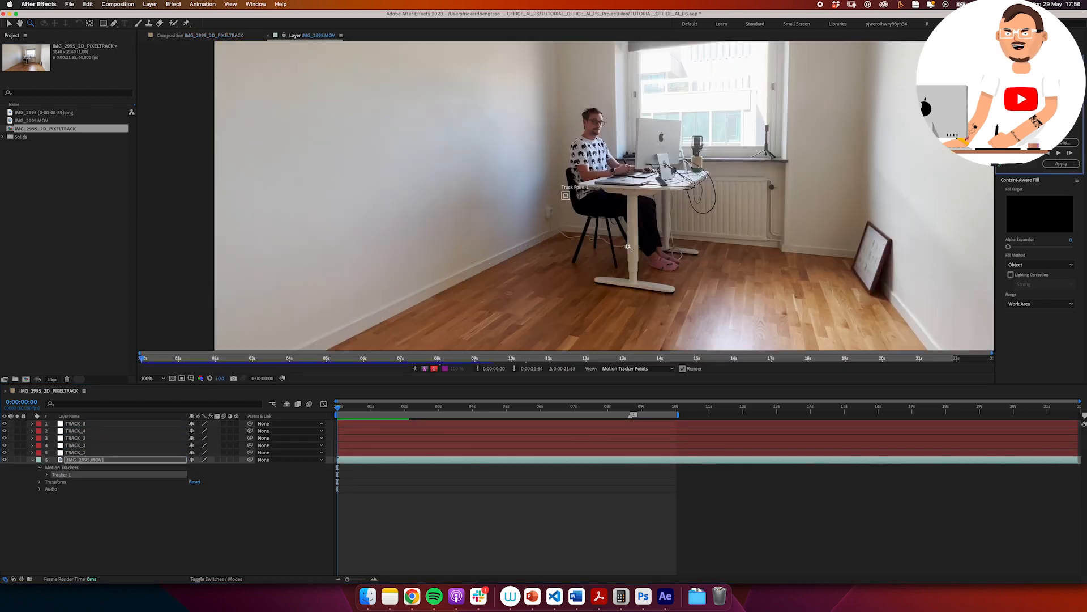
{"action": "left_click", "coordinate": [497, 170]}
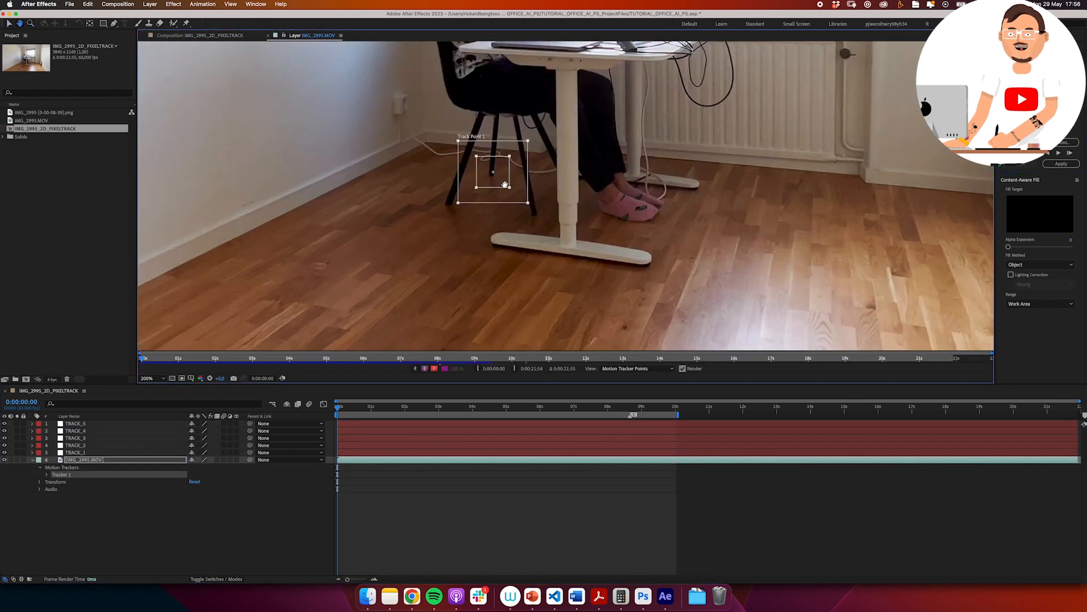
{"action": "left_click_drag", "start_coordinate": [505, 185], "coordinate": [529, 252]}
{"action": "scroll", "coordinate": [529, 253], "scroll_direction": "up", "scroll_amount": 1}
{"action": "left_click_drag", "start_coordinate": [526, 253], "coordinate": [481, 221]}
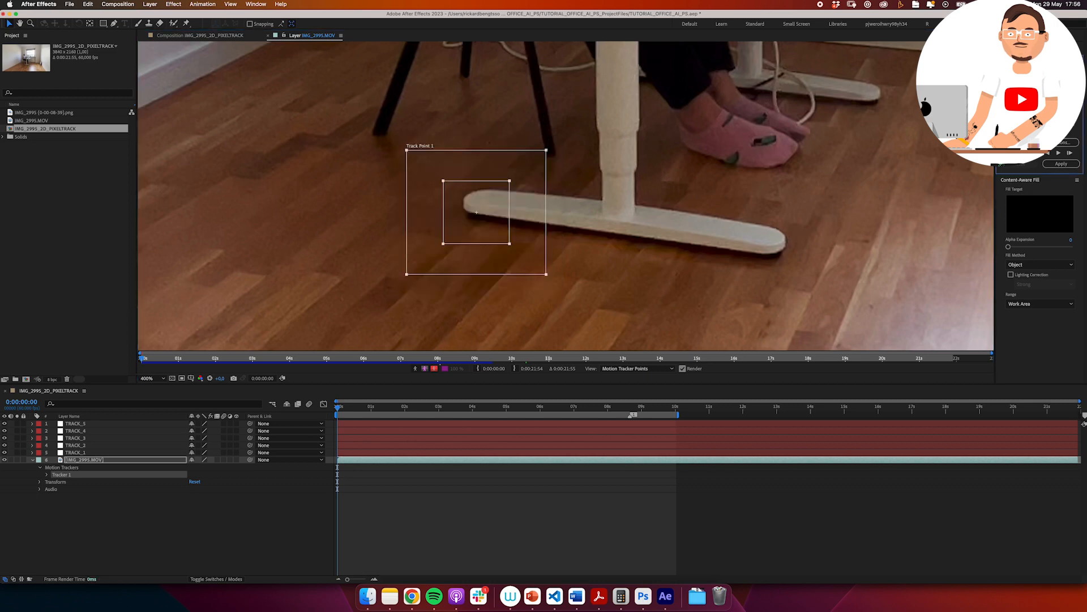
Step: Place Track Point 2 on the right end of the desk's foot and enlarge its search and feature regions
{"action": "left_click_drag", "start_coordinate": [607, 197], "coordinate": [745, 250]}
{"action": "left_click", "coordinate": [1062, 164]}
{"action": "left_click", "coordinate": [422, 260]}
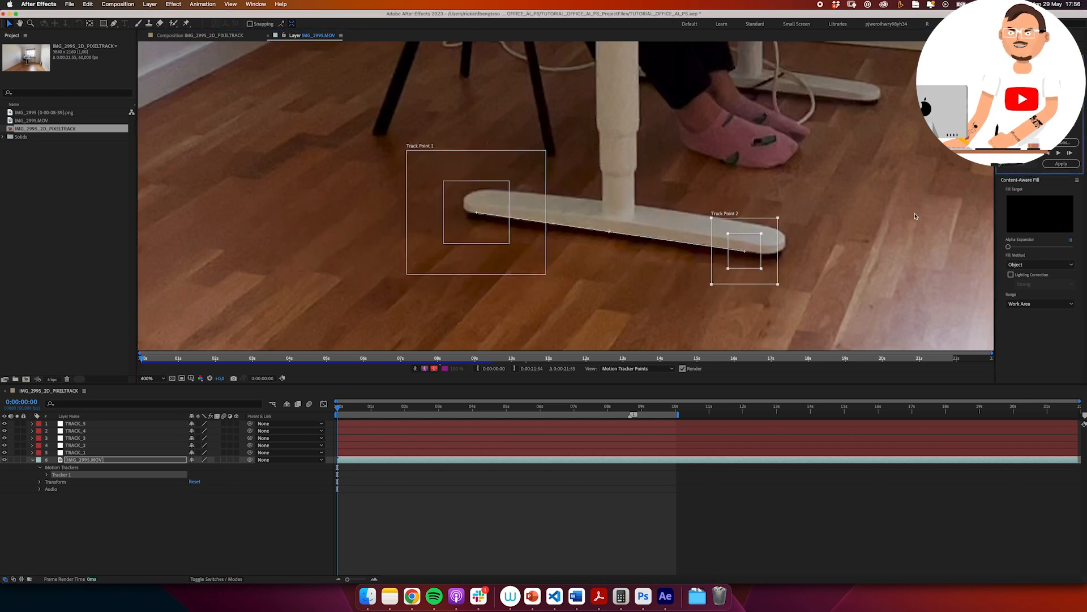
{"action": "left_click", "coordinate": [1060, 153]}
{"action": "key", "text": "super+z"}
{"action": "left_click_drag", "start_coordinate": [752, 259], "coordinate": [781, 262]}
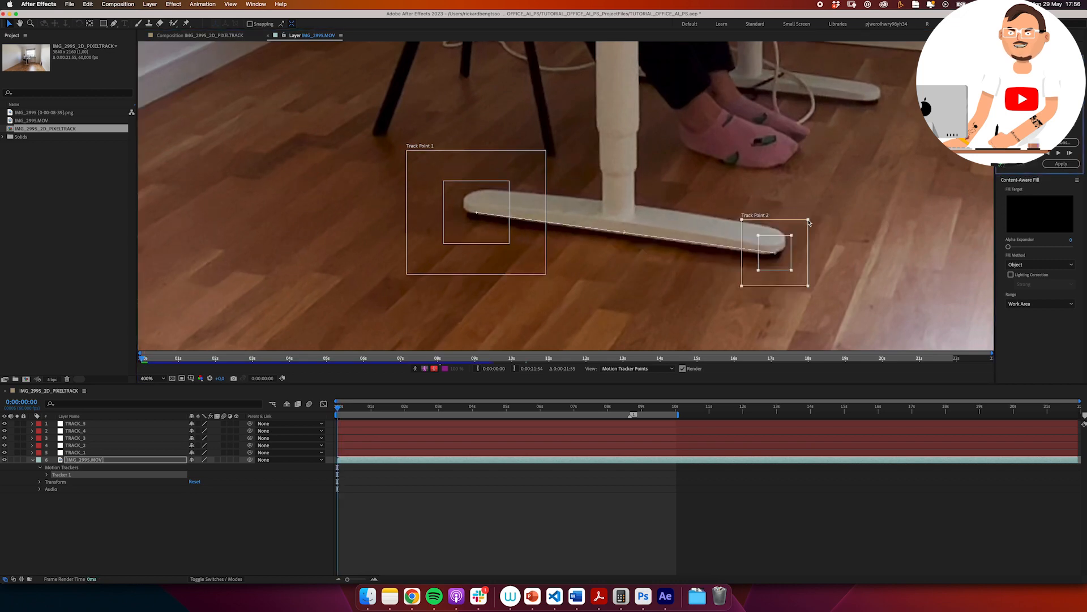
{"action": "left_click_drag", "start_coordinate": [808, 220], "coordinate": [837, 202]}
{"action": "left_click_drag", "start_coordinate": [792, 236], "coordinate": [806, 223]}
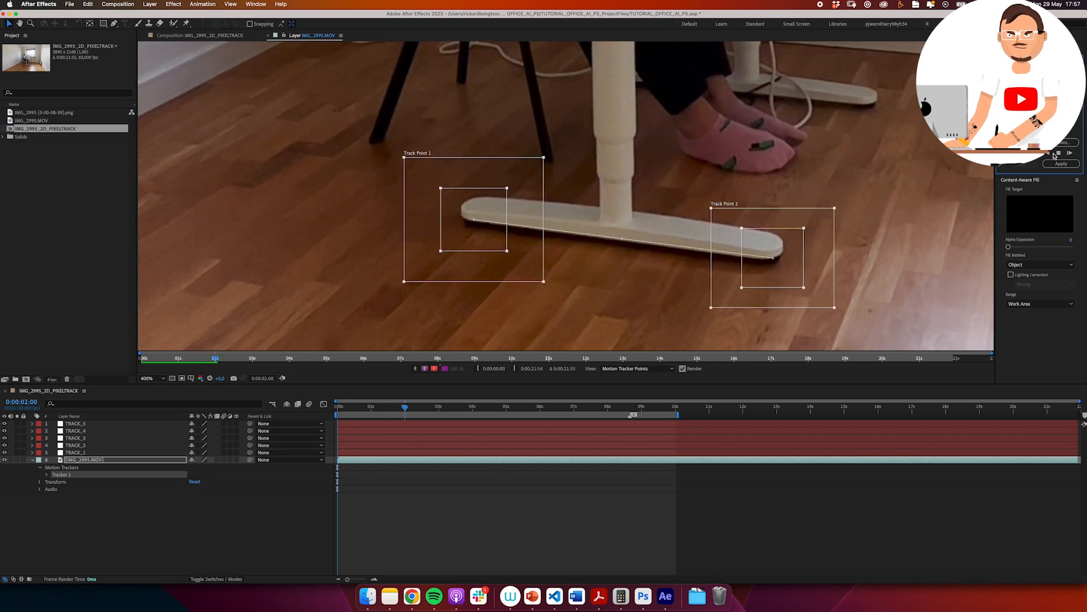
Step: Add another effect to the tinted adjustment layer to push the footage to a stark black-and-white contrast
{"action": "left_click", "coordinate": [173, 4]}
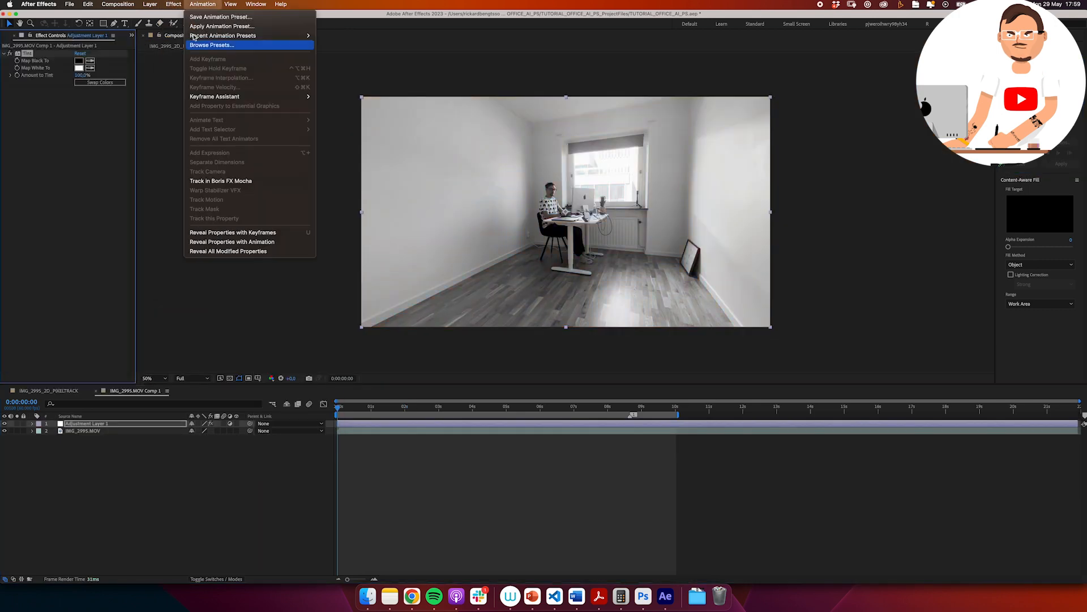
{"action": "left_click", "coordinate": [306, 436]}
{"action": "left_click_drag", "start_coordinate": [121, 137], "coordinate": [63, 137]}
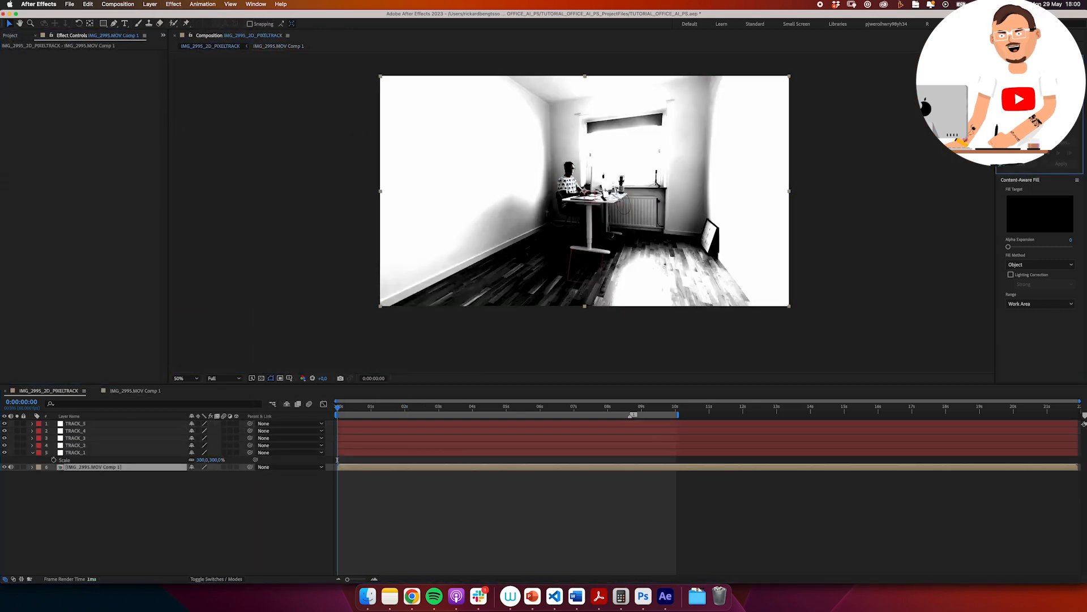
Step: Try to track a point on the left wall's skirting board in the high-contrast IMG_2995.MOV Comp 1 layer
{"action": "double_click", "coordinate": [98, 468]}
{"action": "left_click", "coordinate": [468, 247]}
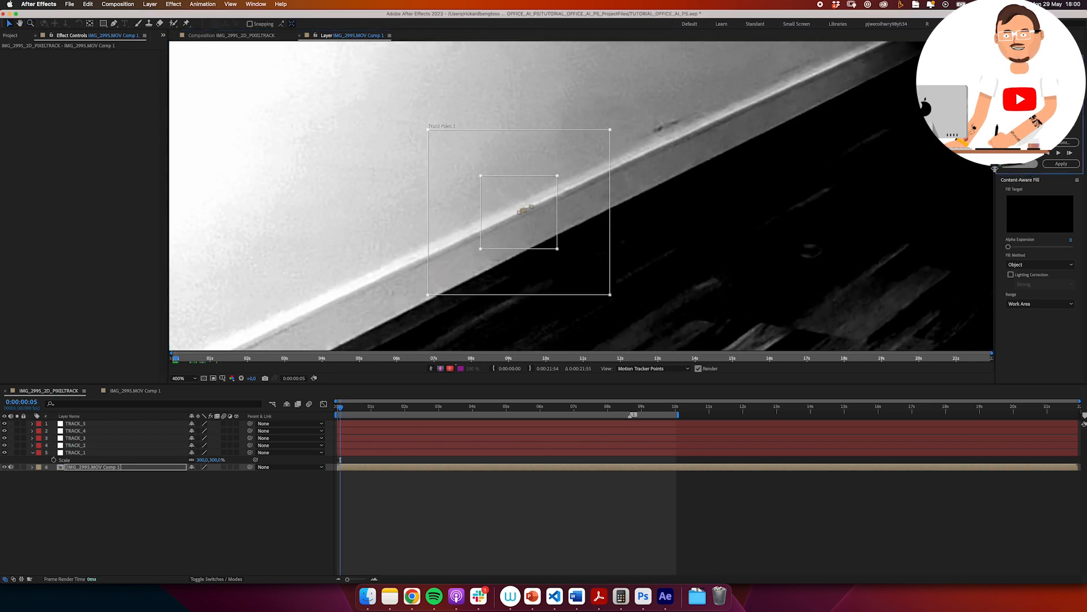
{"action": "left_click", "coordinate": [1058, 153]}
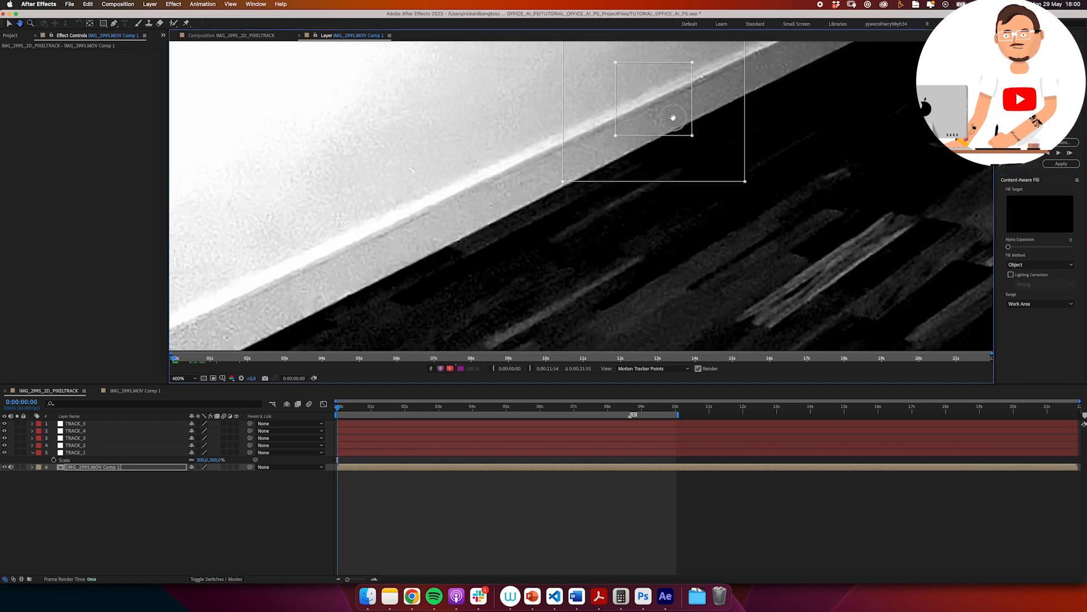
{"action": "left_click", "coordinate": [1058, 153]}
{"action": "key", "text": "super+z"}
Step: Reposition the track point in the high-contrast footage and analyze it forward
{"action": "scroll", "coordinate": [682, 309], "scroll_direction": "down", "scroll_amount": 2}
{"action": "left_click_drag", "start_coordinate": [682, 308], "coordinate": [718, 223]}
{"action": "scroll", "coordinate": [654, 255], "scroll_direction": "up", "scroll_amount": 1}
{"action": "left_click_drag", "start_coordinate": [613, 187], "coordinate": [515, 202]}
{"action": "scroll", "coordinate": [575, 213], "scroll_direction": "up", "scroll_amount": 2}
{"action": "left_click", "coordinate": [1059, 153]}
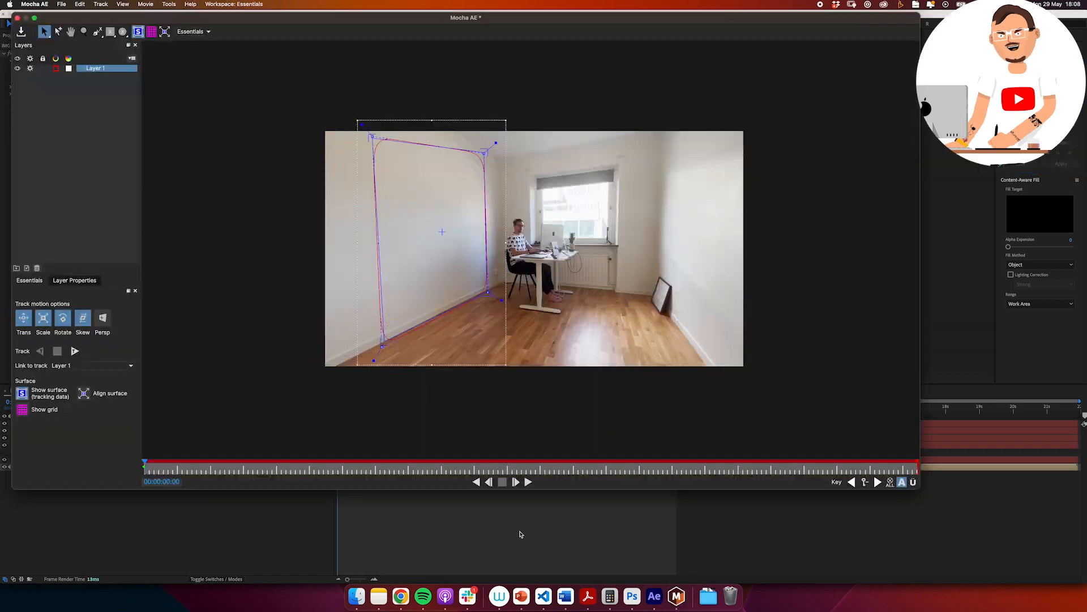
Step: Track the left wall and the right wall forward as planar shapes in Mocha AE
{"action": "left_click", "coordinate": [76, 351]}
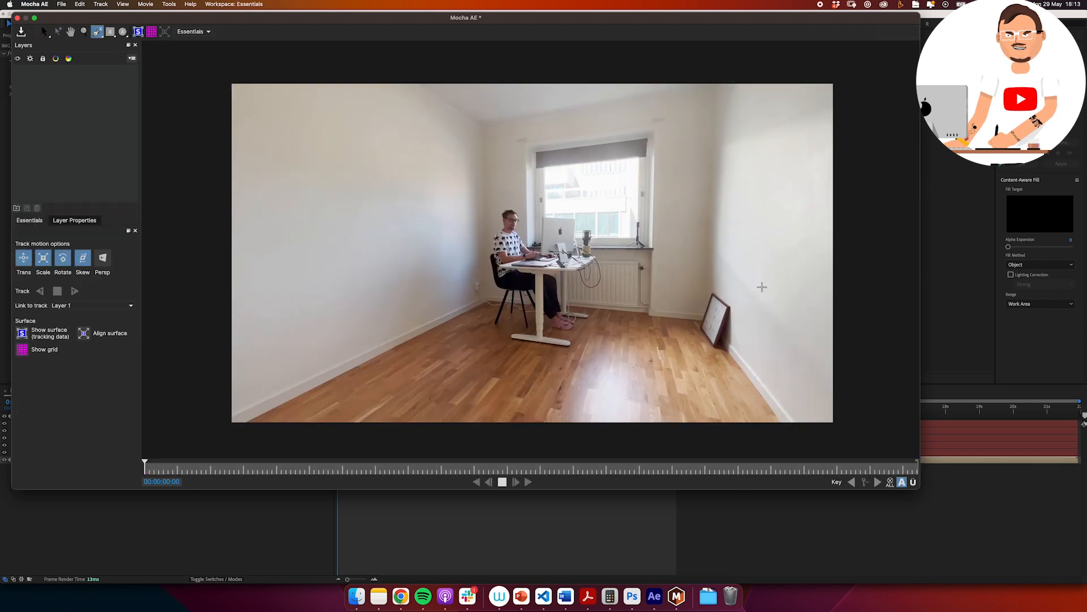
{"action": "left_click", "coordinate": [75, 291]}
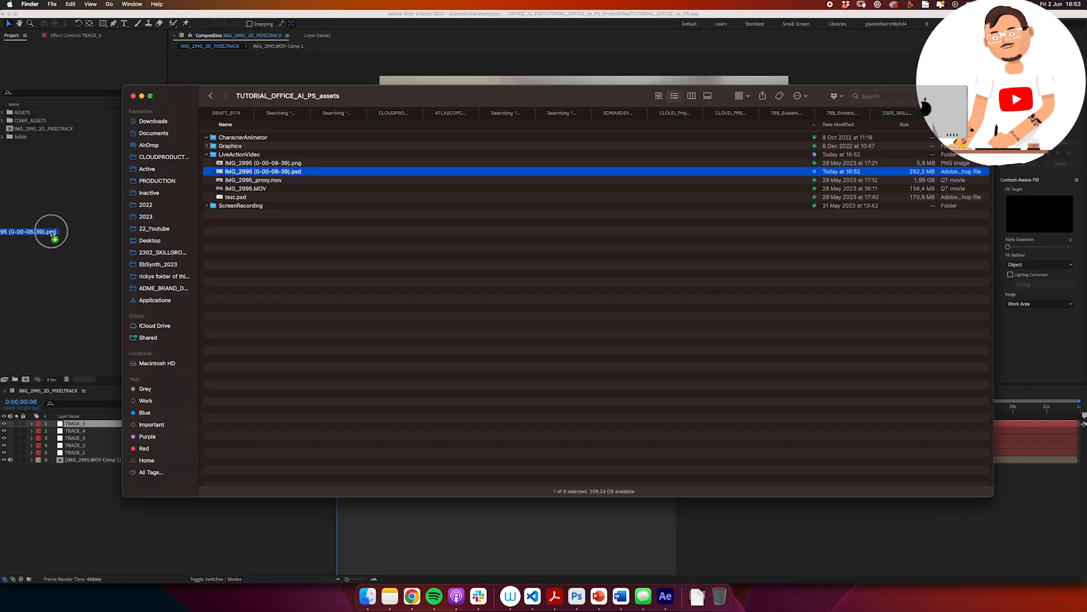
{"action": "left_click_drag", "start_coordinate": [51, 232], "coordinate": [62, 237]}
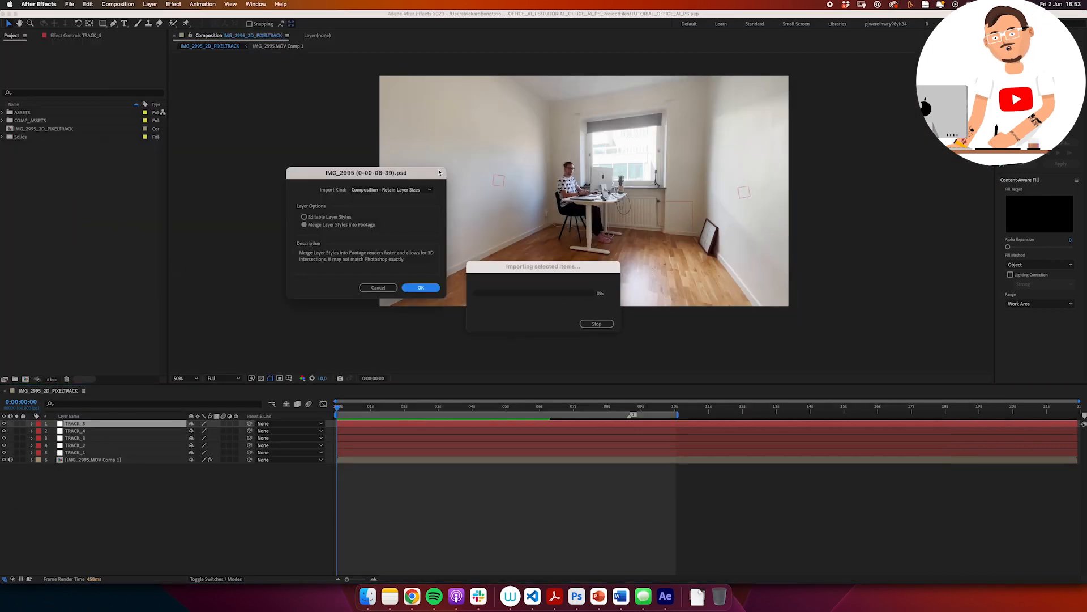
{"action": "left_click_drag", "start_coordinate": [439, 172], "coordinate": [633, 127]}
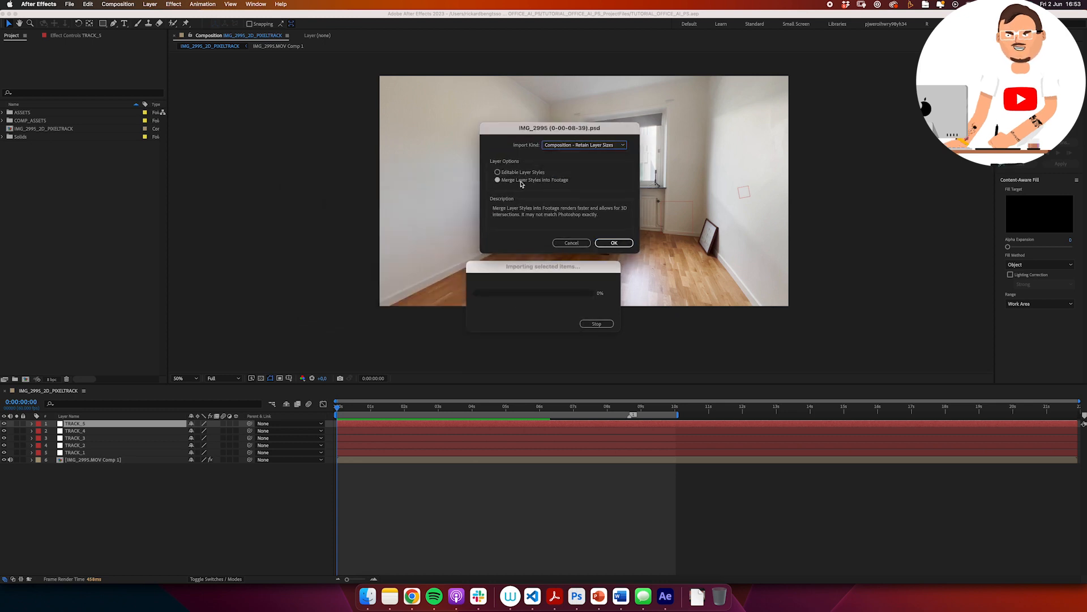
{"action": "left_click", "coordinate": [615, 242]}
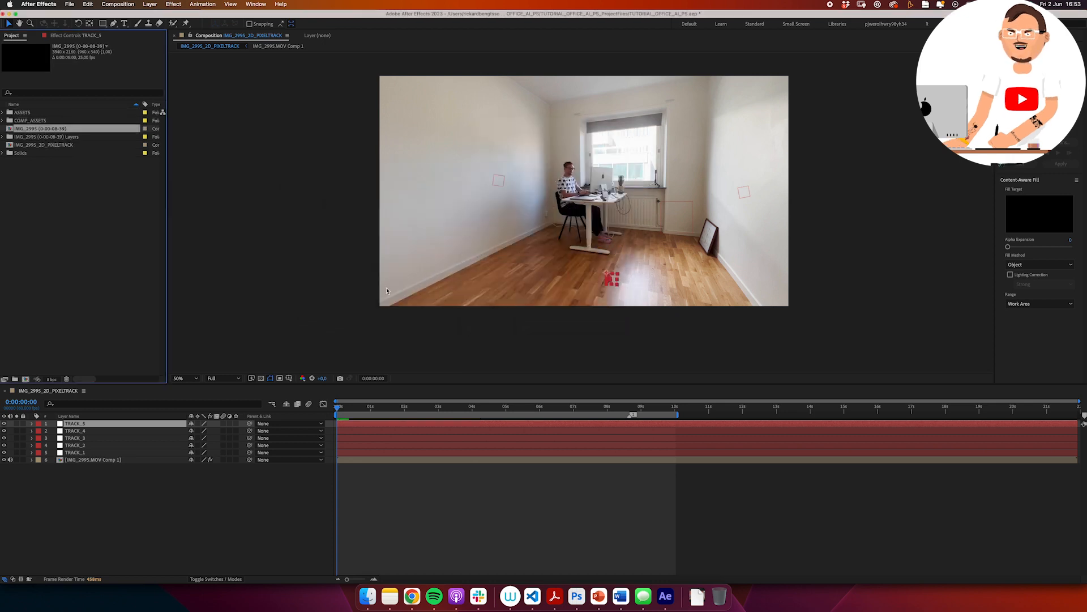
Step: At 0:00:08:39, copy all imported PSD layers except Layer 1 into IMG_2995_2D_PIXELTRACK and extend them across the timeline
{"action": "left_click", "coordinate": [631, 411]}
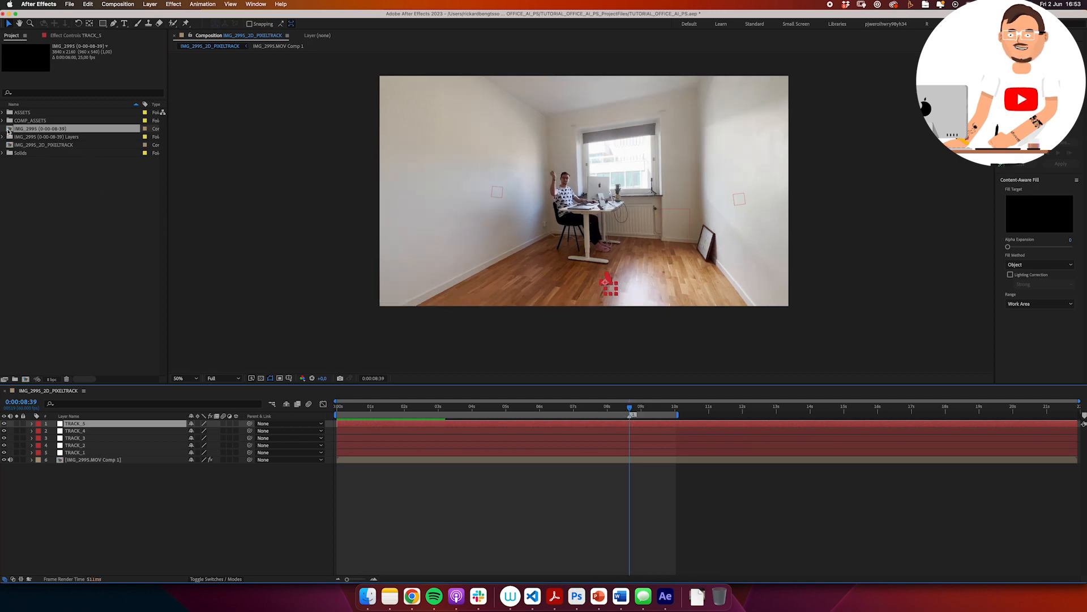
{"action": "double_click", "coordinate": [20, 130]}
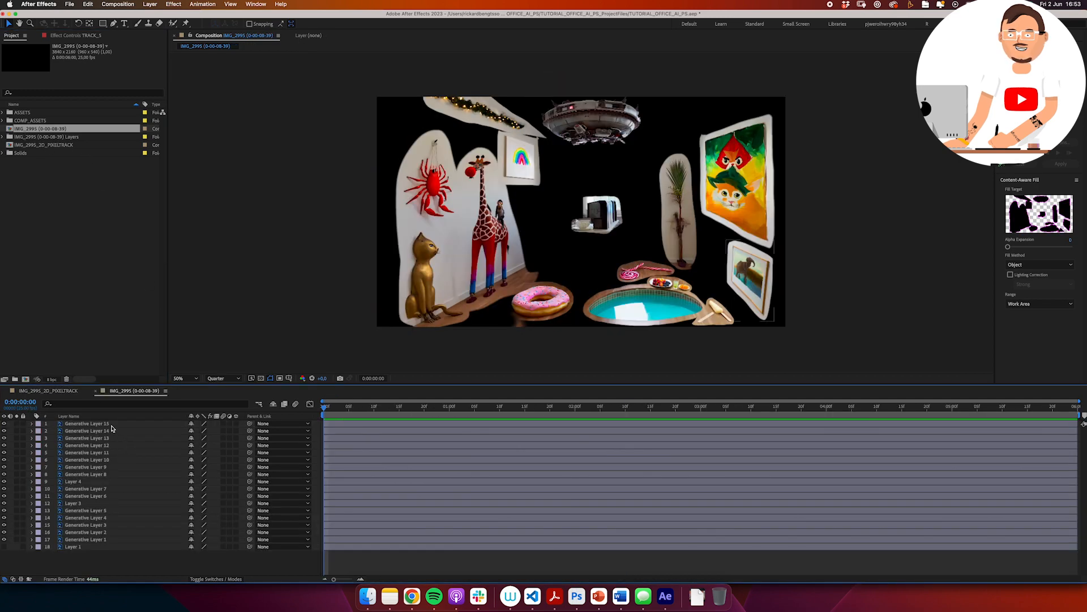
{"action": "left_click", "coordinate": [111, 426]}
{"action": "left_click", "coordinate": [115, 541], "text": "shift"}
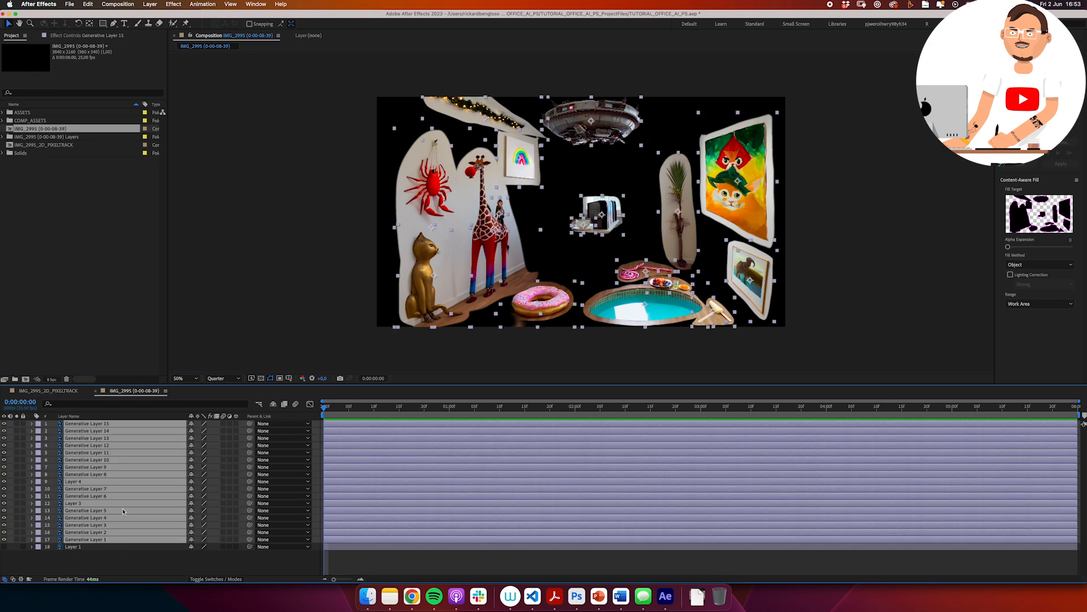
{"action": "left_click", "coordinate": [75, 392]}
{"action": "key", "text": "super+v"}
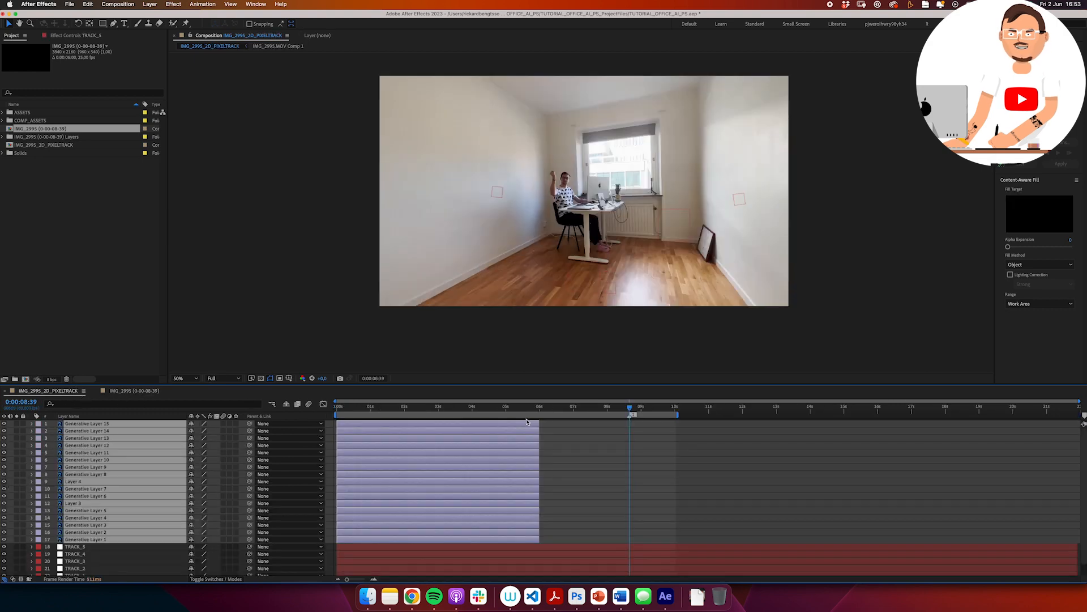
{"action": "left_click_drag", "start_coordinate": [541, 424], "coordinate": [1072, 439]}
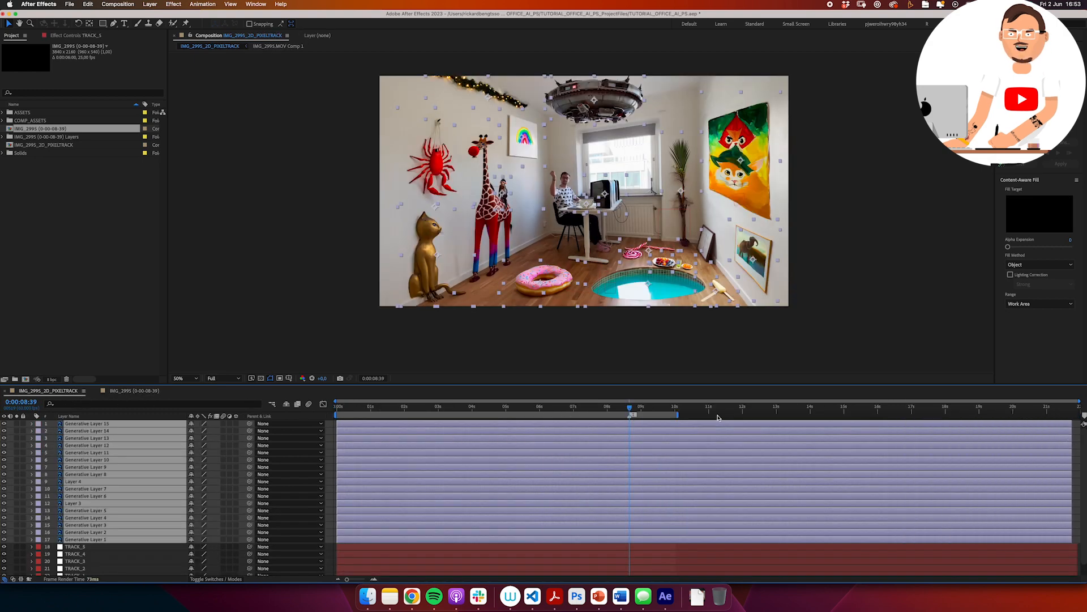
Step: Rename Generative Layer 1 as GIRAFFE and parent it to the TRACK_3 null on the left wall
{"action": "scroll", "coordinate": [159, 497], "scroll_direction": "down", "scroll_amount": 2}
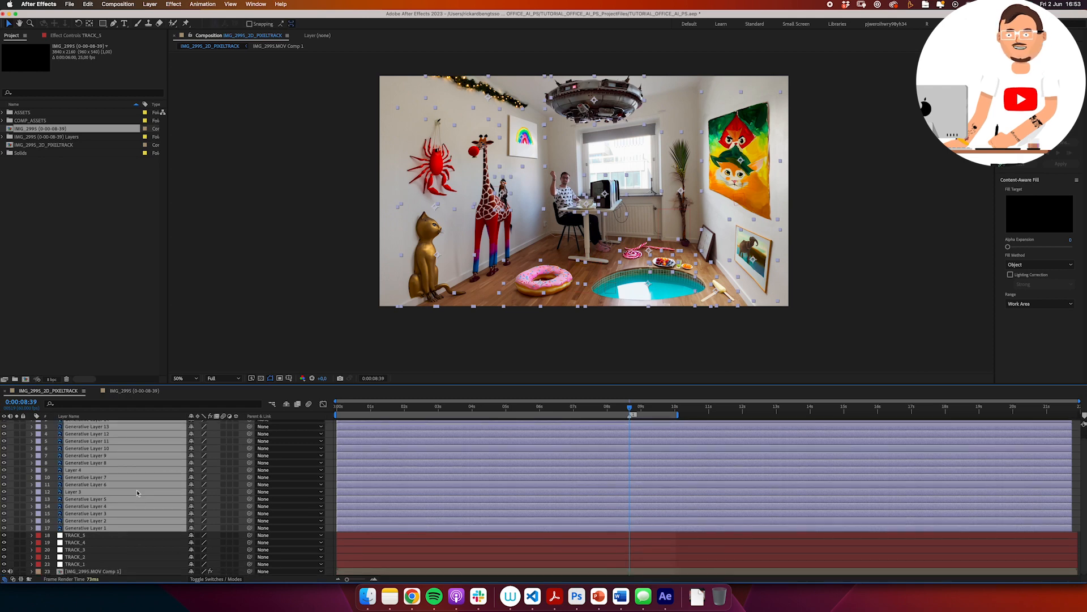
{"action": "left_click", "coordinate": [111, 530]}
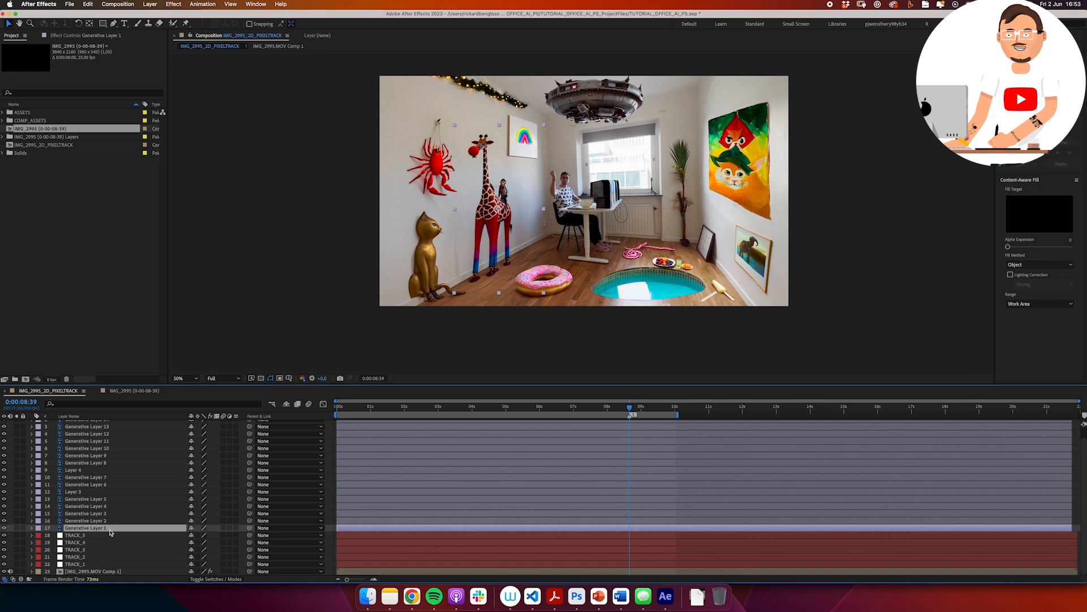
{"action": "left_click", "coordinate": [89, 564]}
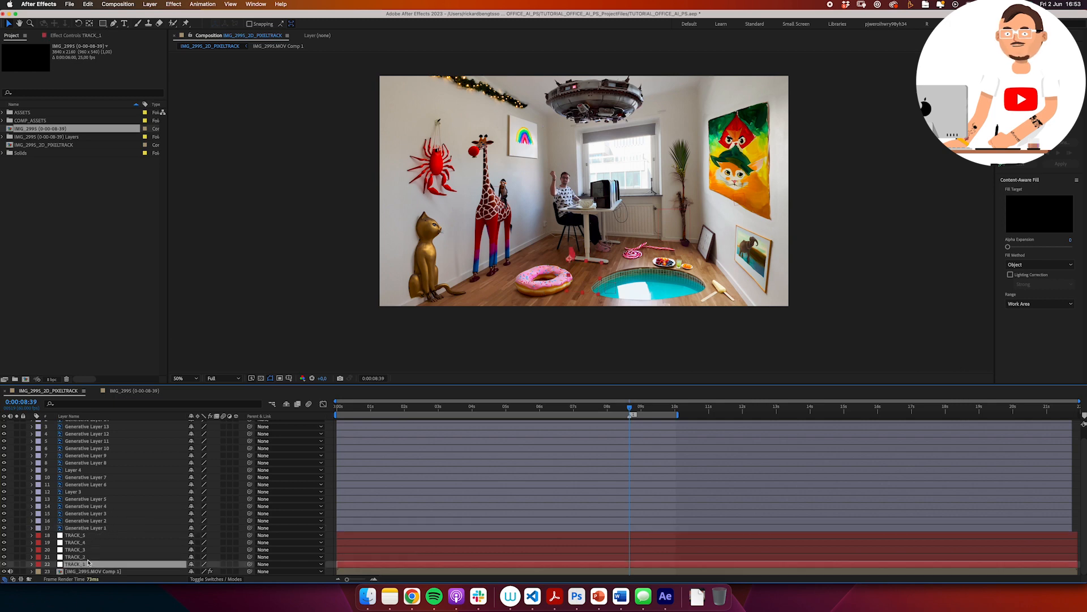
{"action": "left_click", "coordinate": [89, 558]}
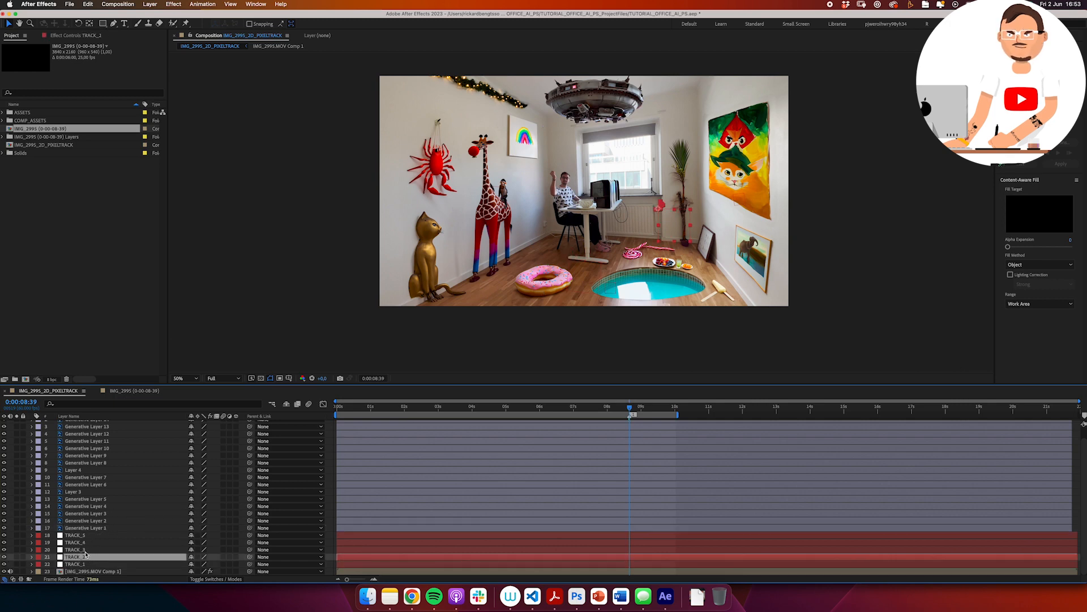
{"action": "left_click", "coordinate": [85, 551]}
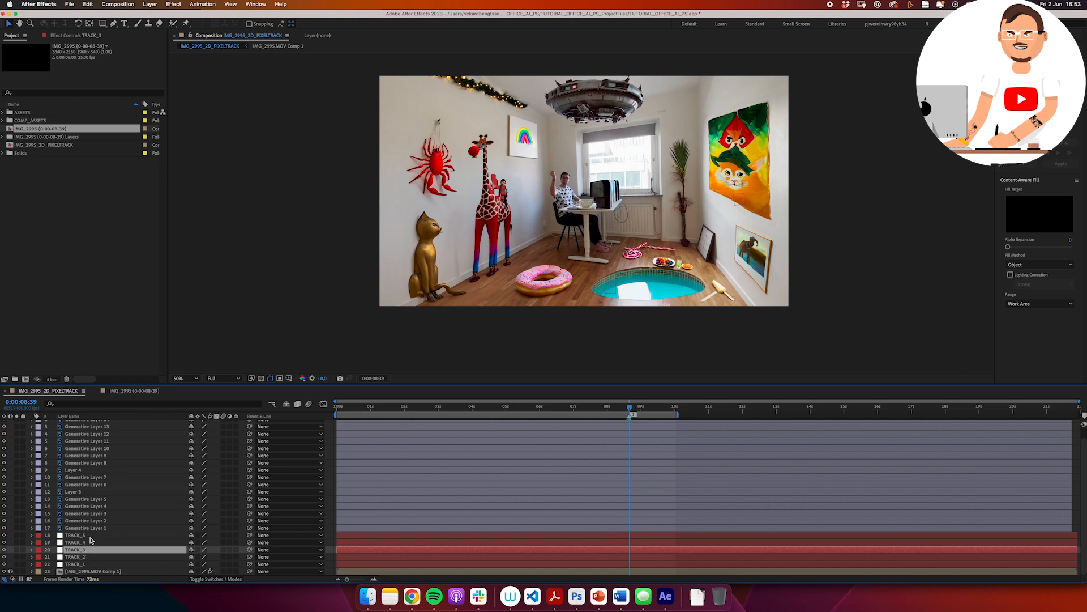
{"action": "left_click", "coordinate": [85, 527]}
{"action": "key", "text": "Return"}
{"action": "type", "text": "G"}
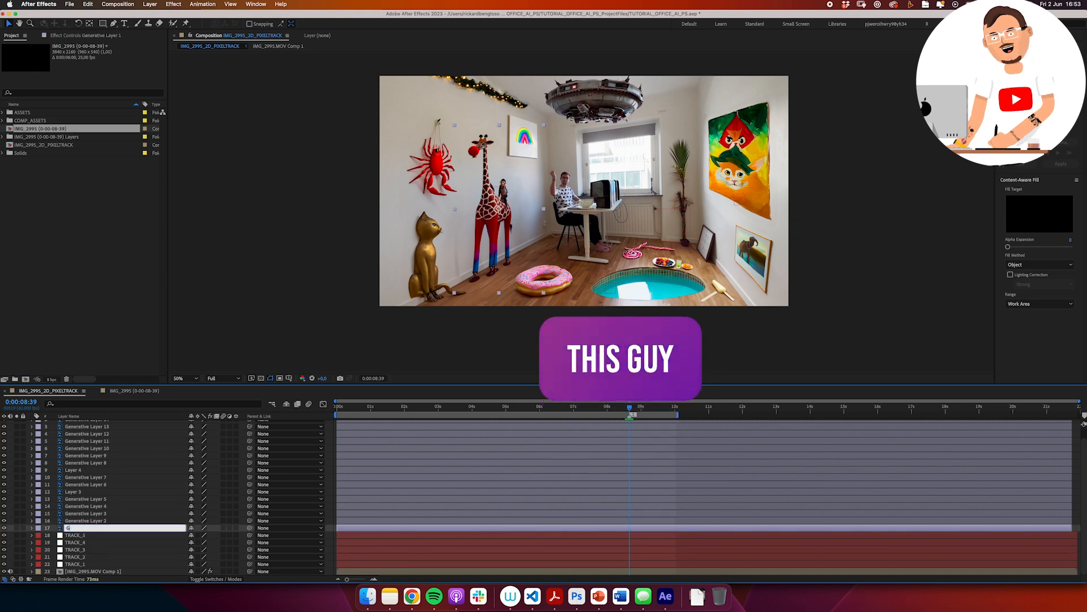
{"action": "type", "text": "IRAFFE"}
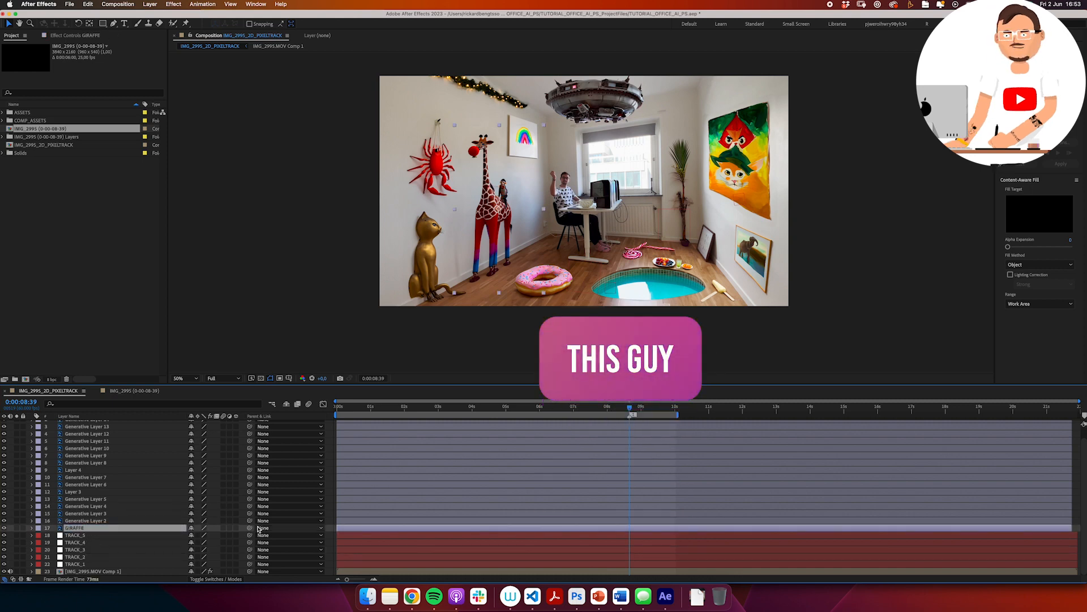
{"action": "left_click_drag", "start_coordinate": [250, 527], "coordinate": [170, 550]}
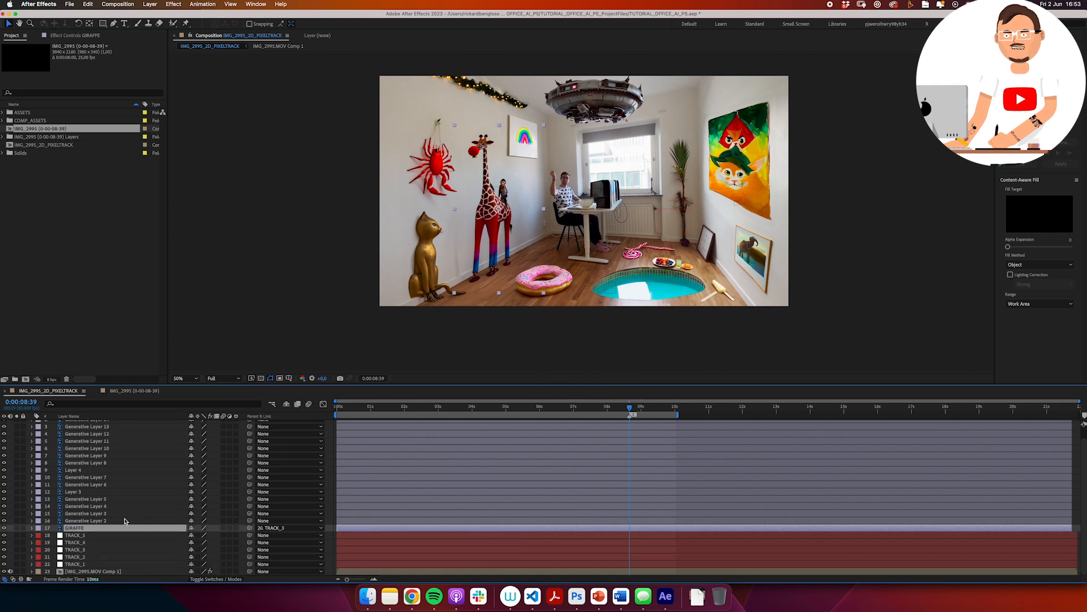
Step: Name the next layers MONKEY, POOL, FRUIT, PLANT_WALL and PAINTING_RIGHT, and parent them to GIRAFFE, TRACK_5, POOL, TRACK_2 and TRACK_4 respectively
{"action": "left_click", "coordinate": [125, 521]}
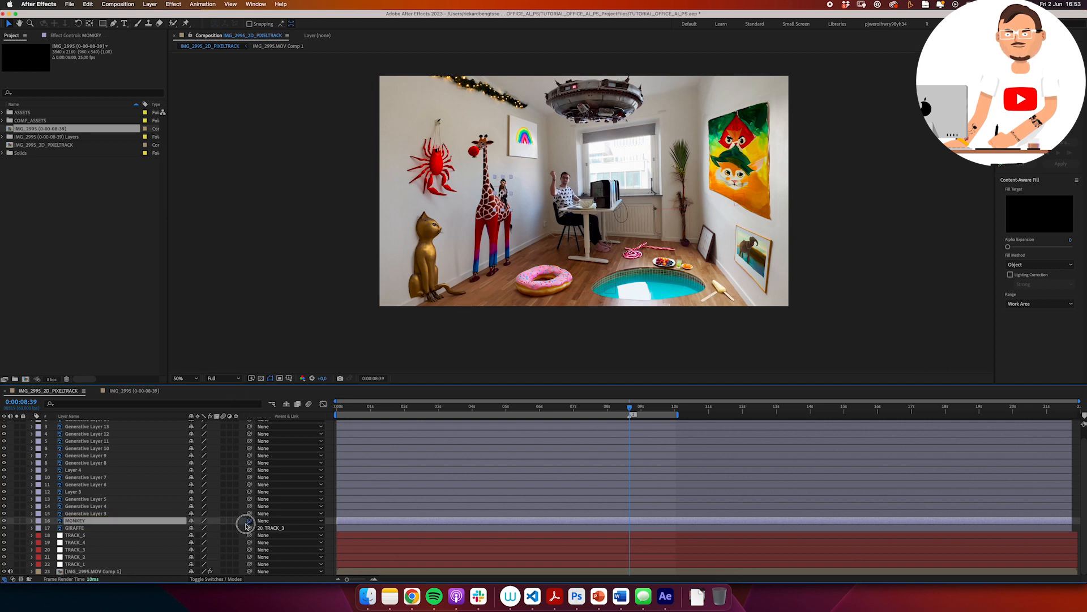
{"action": "left_click", "coordinate": [115, 513]}
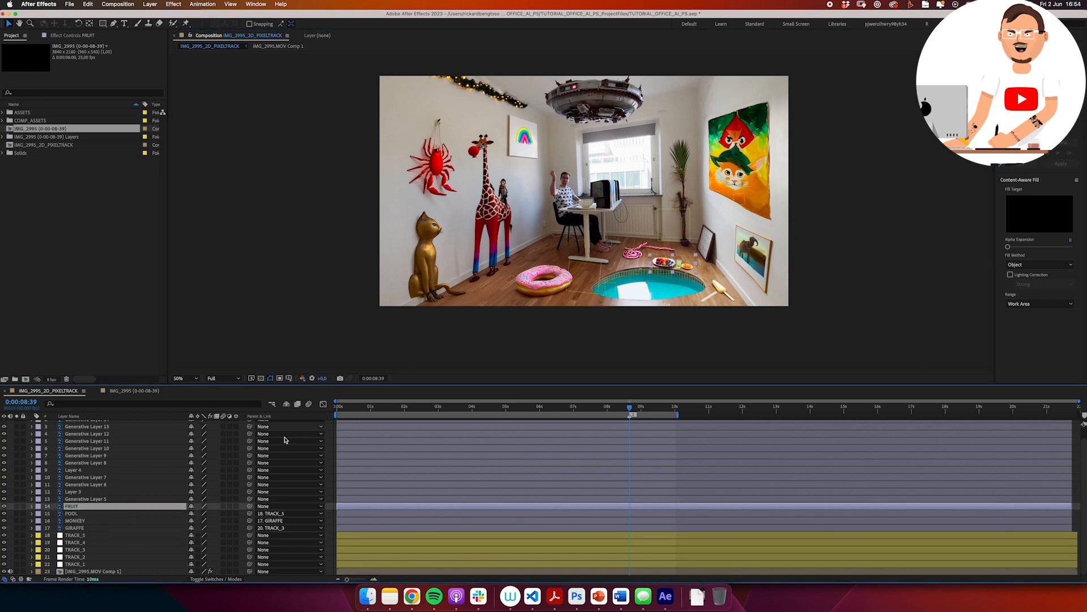
{"action": "left_click", "coordinate": [79, 499]}
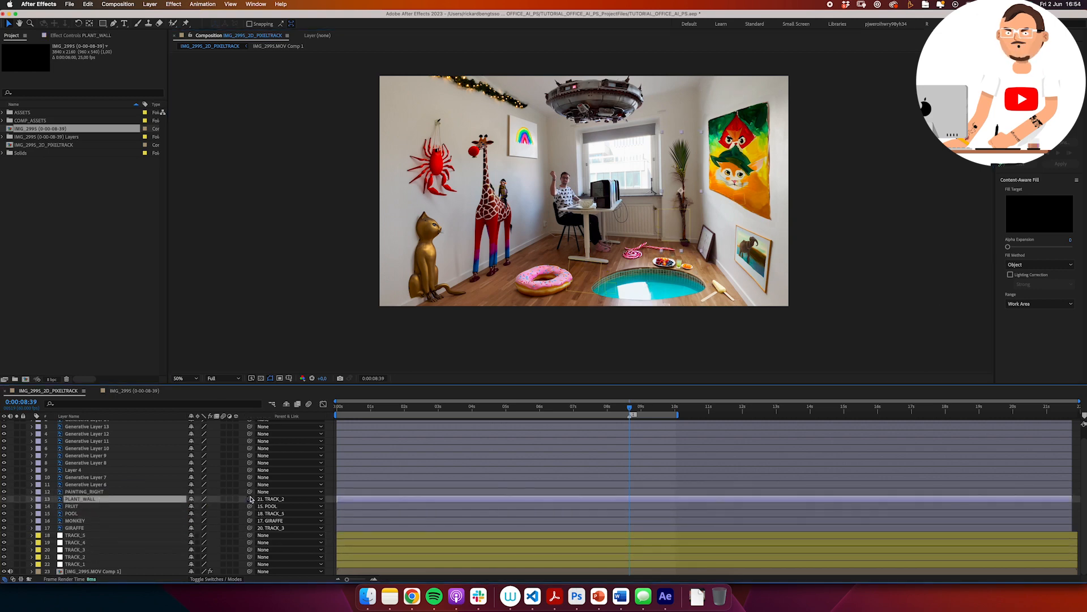
Step: Rename the next layers COMPUTER, TEA and SPACESHIP, and give PAINTING_RIGHT through GIRAFFE a green label
{"action": "left_click", "coordinate": [85, 485]}
{"action": "key", "text": "Return"}
{"action": "type", "text": "C"}
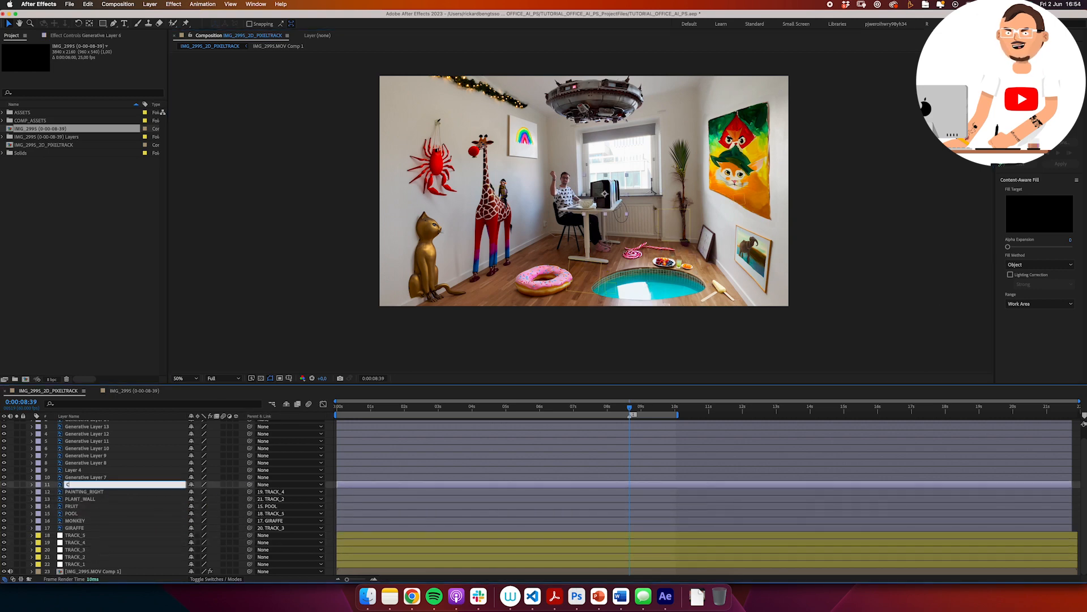
{"action": "type", "text": "OMPUTER"}
{"action": "left_click", "coordinate": [85, 476]}
{"action": "type", "text": "TEA"}
{"action": "left_click", "coordinate": [85, 470]}
{"action": "type", "text": "SPACESHIP"}
{"action": "left_click", "coordinate": [79, 492], "text": "shift"}
{"action": "left_click", "coordinate": [38, 492]}
Step: Name the next layers CRAB and CAT, parent both to TRACK_3, and hide SPACESHIP, TEA and COMPUTER
{"action": "type", "text": "CRAB"}
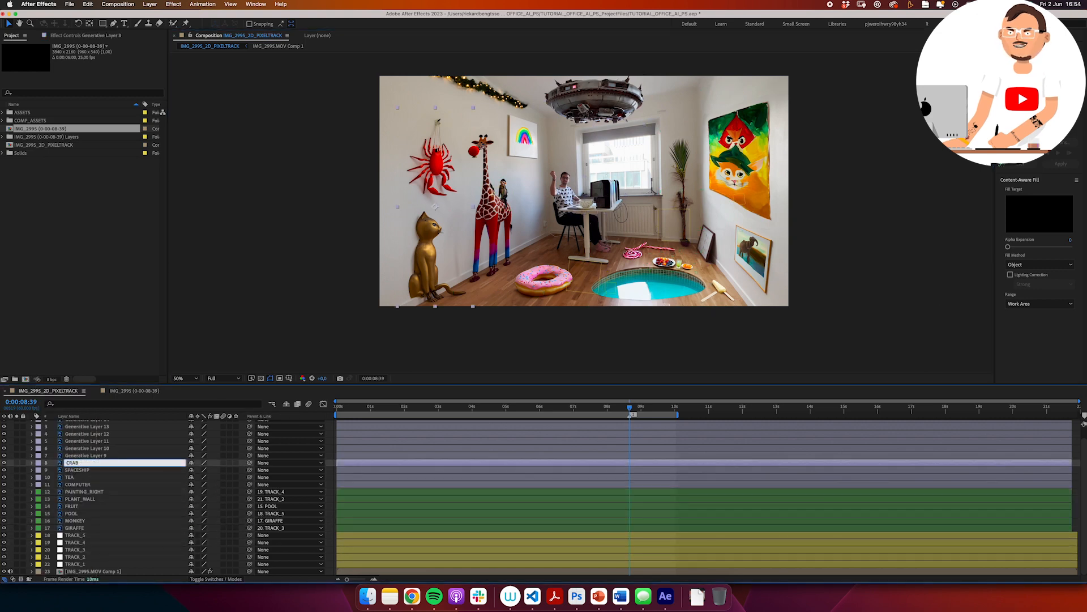
{"action": "left_click", "coordinate": [75, 563]}
{"action": "left_click_drag", "start_coordinate": [4, 469], "coordinate": [4, 484]}
{"action": "left_click", "coordinate": [85, 557]}
{"action": "left_click", "coordinate": [85, 462]}
{"action": "left_click", "coordinate": [94, 456]}
{"action": "key", "text": "Return"}
{"action": "type", "text": "CAT"}
{"action": "left_click_drag", "start_coordinate": [249, 463], "coordinate": [75, 564]}
Step: Name the following layers DONUT and CANDYCANE, and parent them to TRACK_1 and TRACK_2 respectively
{"action": "left_click", "coordinate": [85, 448]}
{"action": "key", "text": "Return"}
{"action": "type", "text": "DONUT"}
{"action": "left_click", "coordinate": [85, 441]}
{"action": "key", "text": "Return"}
{"action": "type", "text": "CANDYCANE"}
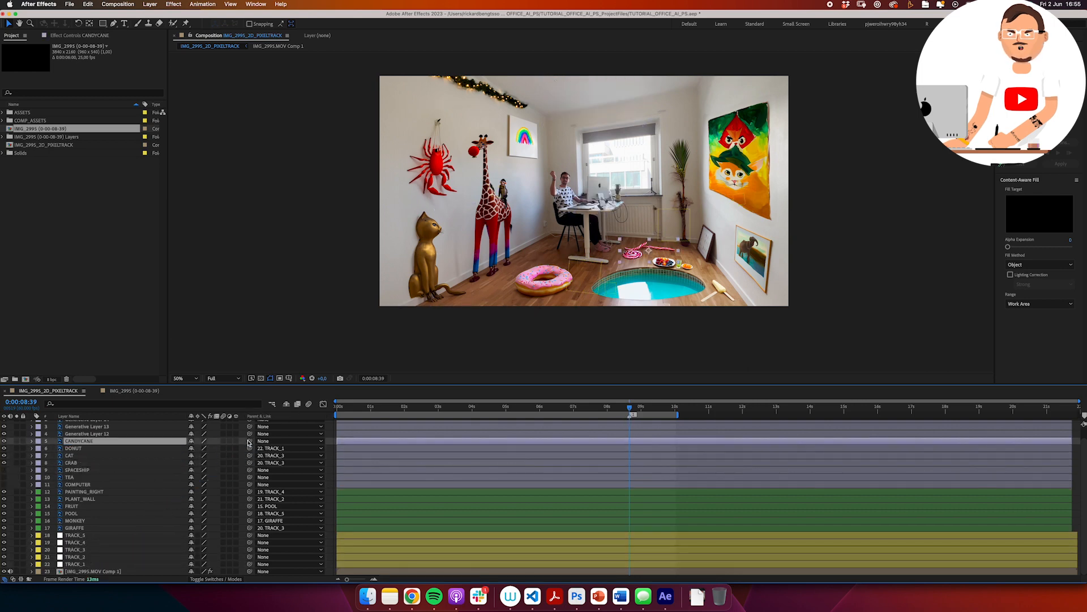
{"action": "left_click_drag", "start_coordinate": [250, 440], "coordinate": [75, 557]}
Step: Rename Generative Layer 12 as CANDY_LEFT and give CANDYCANE through CRAB a green label
{"action": "left_click", "coordinate": [87, 434]}
{"action": "type", "text": "CANDY_LEFT"}
{"action": "left_click", "coordinate": [85, 440]}
{"action": "left_click", "coordinate": [85, 462], "text": "shift"}
{"action": "left_click", "coordinate": [38, 463]}
Step: Name Generative Layers 13 and 14 PAINTING_LEFT and LIGHTS_LEFT, and parent both to TRACK_3
{"action": "left_click", "coordinate": [63, 493]}
{"action": "type", "text": "PAINTING_LEFT"}
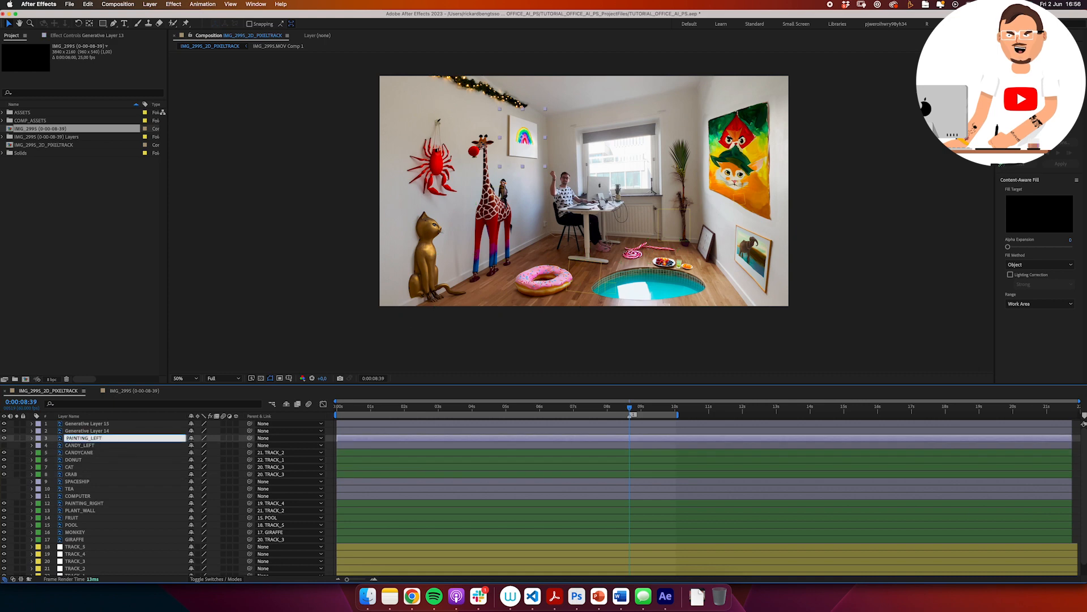
{"action": "left_click", "coordinate": [96, 431]}
{"action": "key", "text": "Return"}
{"action": "type", "text": "LIGHTS_LEFT"}
{"action": "key", "text": "Return"}
{"action": "left_click", "coordinate": [107, 438], "text": "shift"}
{"action": "left_click_drag", "start_coordinate": [249, 438], "coordinate": [82, 549]}
Step: Rename Generative Layer 15 as PAINTING_RIGHT_SMALL, parent it to TRACK_4, and scrub the timeline to check the motion
{"action": "left_click", "coordinate": [99, 423]}
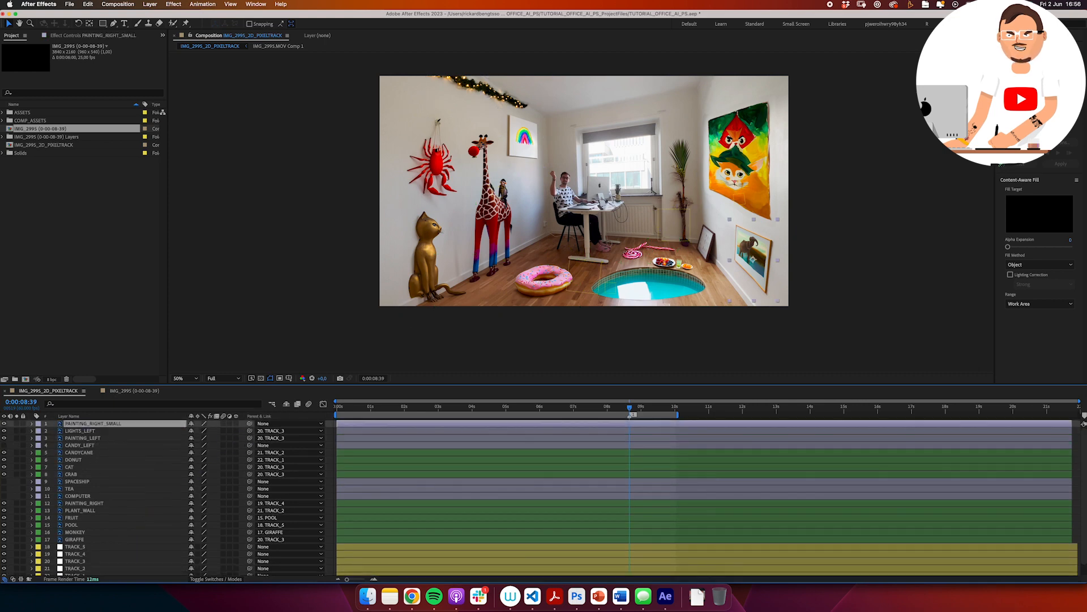
{"action": "left_click", "coordinate": [289, 423]}
{"action": "left_click", "coordinate": [275, 532]}
{"action": "left_click_drag", "start_coordinate": [630, 408], "coordinate": [558, 414]}
Step: Point-track IMG_2995.MOV Comp 1 for the TRACK_6 null and parent TEA and COMPUTER to that null
{"action": "left_click", "coordinate": [3, 112]}
{"action": "left_click", "coordinate": [40, 129]}
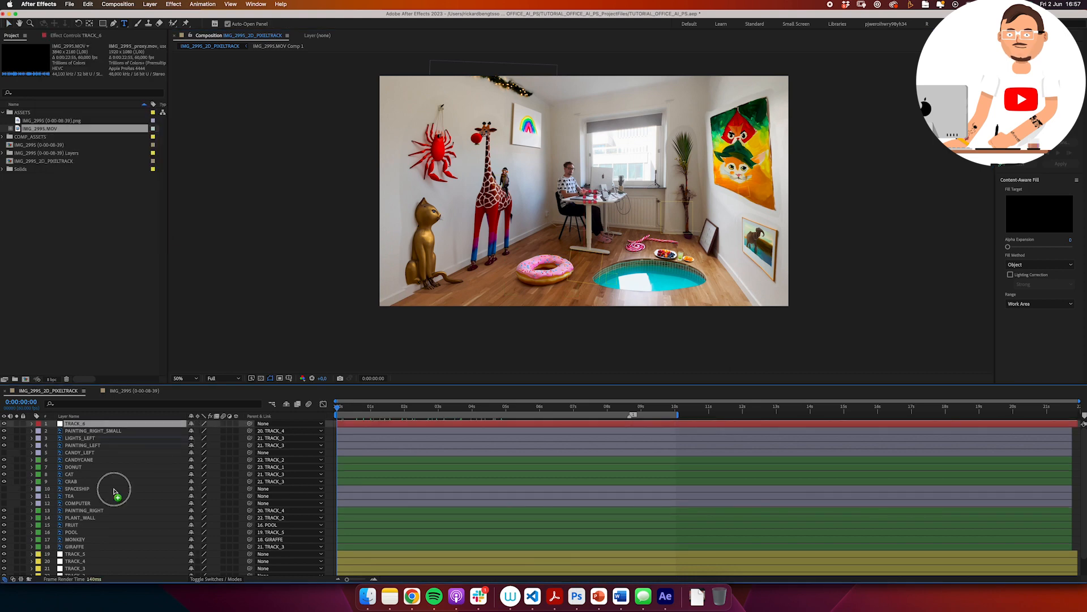
{"action": "scroll", "coordinate": [108, 487], "scroll_direction": "down", "scroll_amount": 3}
{"action": "left_click", "coordinate": [76, 570]}
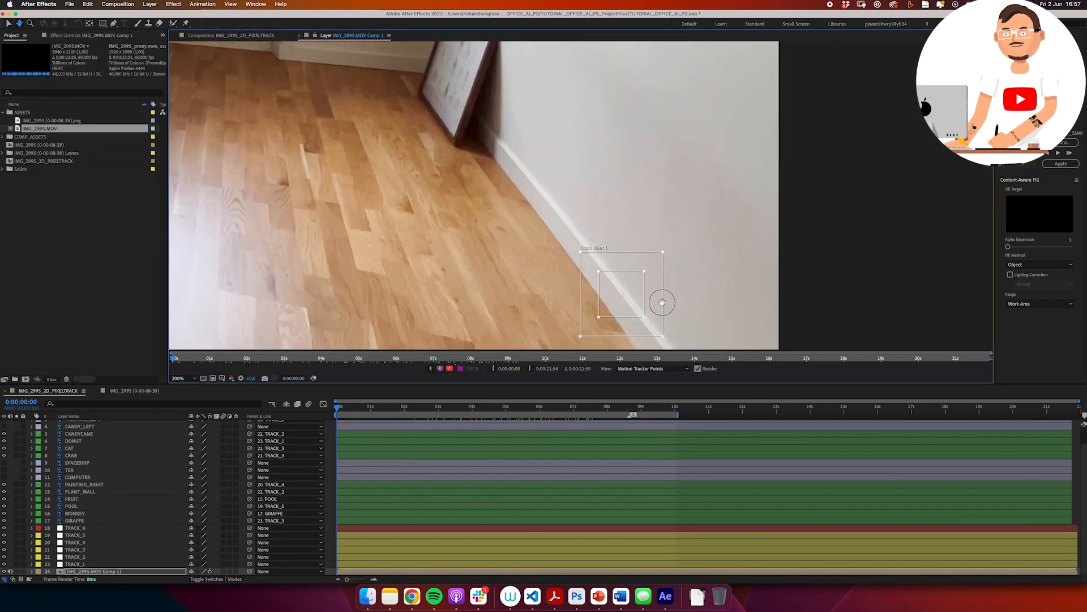
{"action": "left_click", "coordinate": [393, 225]}
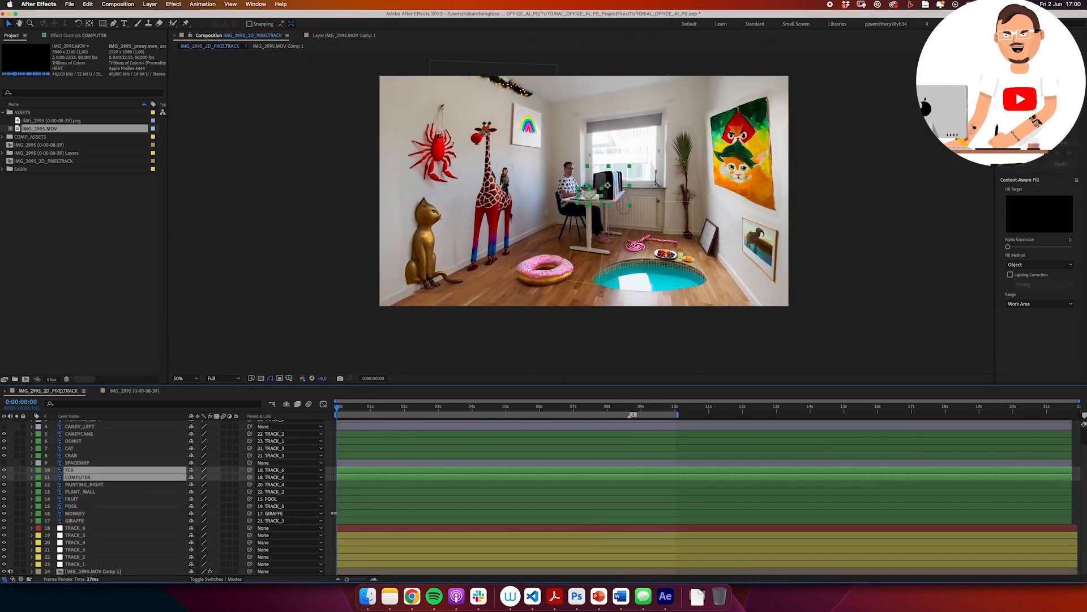
Step: Track the wall area above the window forward through the footage in Mocha AE
{"action": "left_click", "coordinate": [54, 77]}
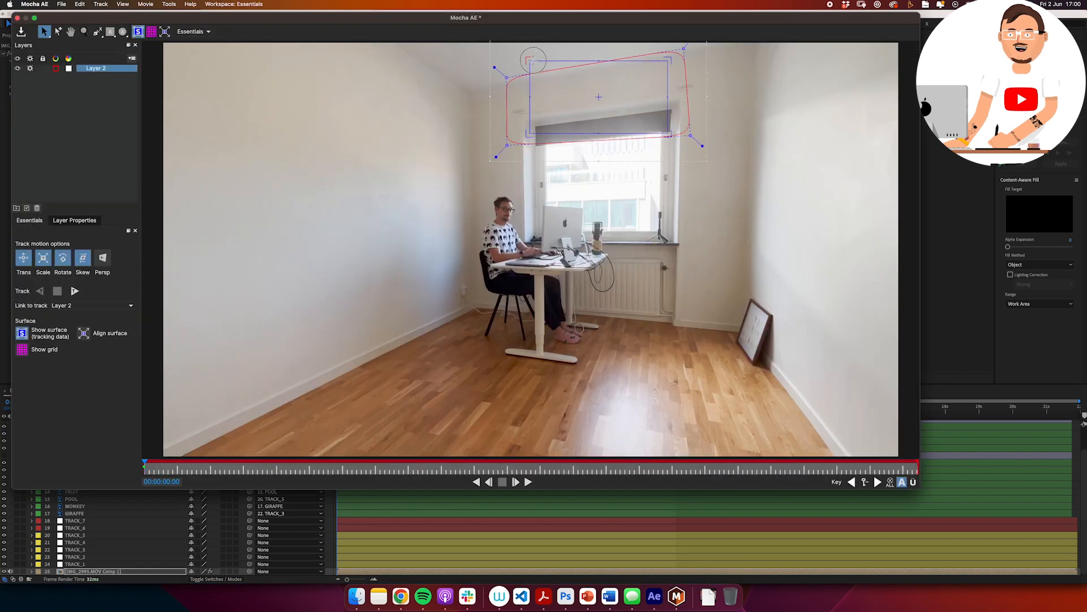
{"action": "left_click", "coordinate": [76, 291]}
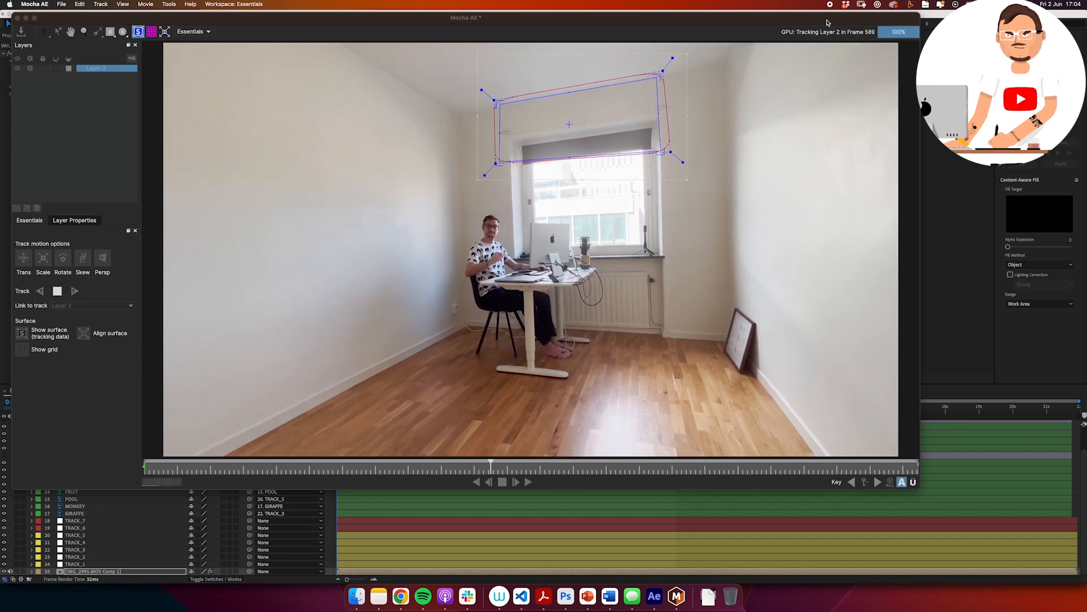
{"action": "left_click", "coordinate": [594, 267]}
Step: Export the Mocha track as Transform data to the TRACK_7 null and parent SPACESHIP to it
{"action": "left_click", "coordinate": [114, 198]}
{"action": "left_click", "coordinate": [111, 383]}
{"action": "left_click", "coordinate": [135, 206]}
{"action": "left_click_drag", "start_coordinate": [249, 455], "coordinate": [105, 520]}
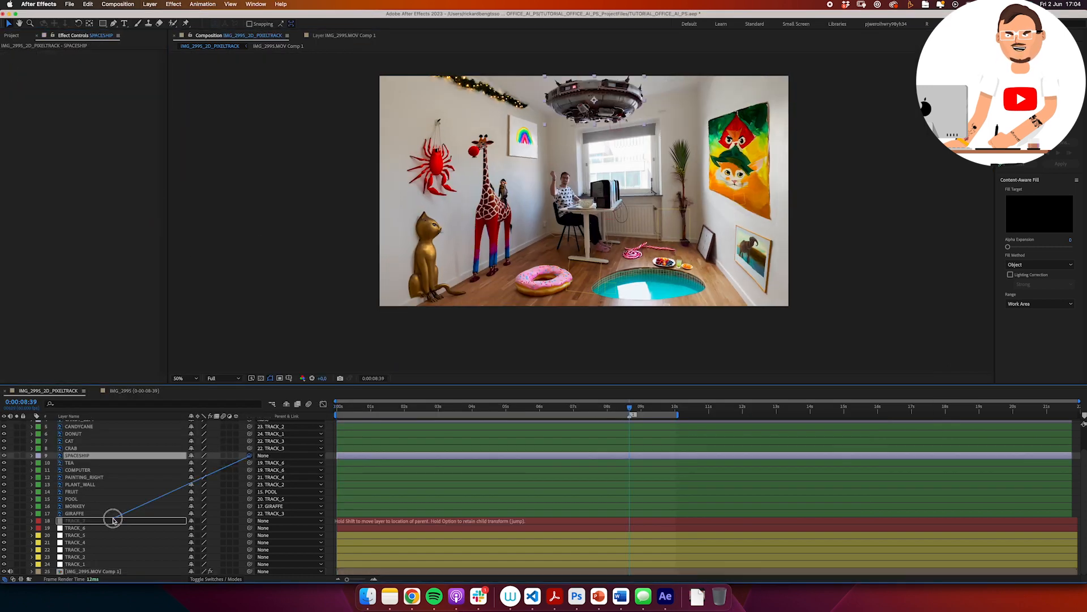
{"action": "left_click_drag", "start_coordinate": [340, 407], "coordinate": [568, 403]}
Step: Replace TRACK_4 with a yellow-labelled TRACK_4_NEW null driven by a Mocha AE Transform track of the right wall
{"action": "left_click", "coordinate": [85, 557]}
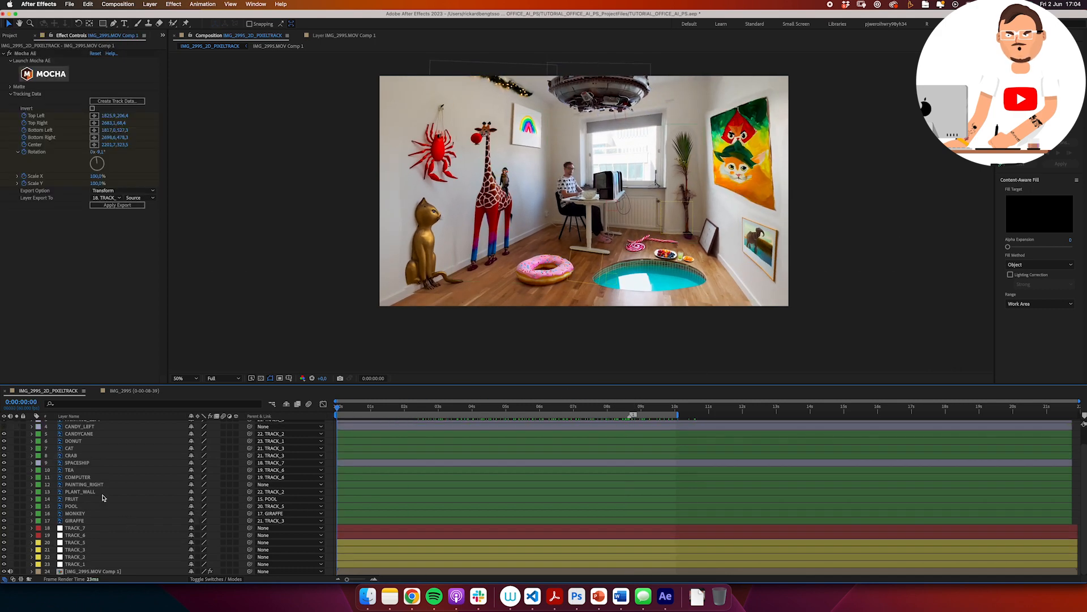
{"action": "left_click", "coordinate": [329, 169]}
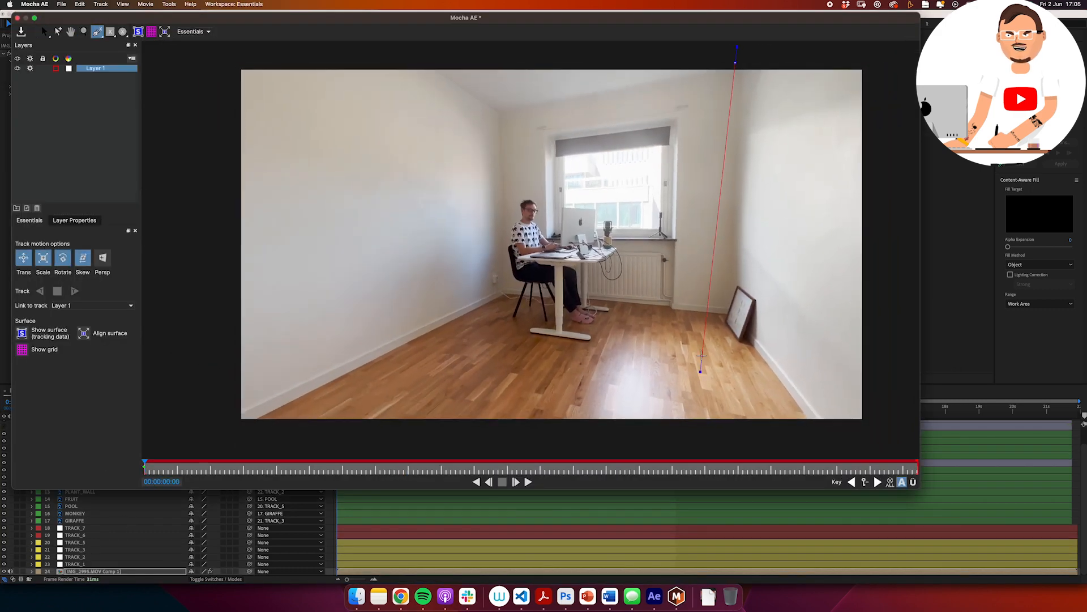
{"action": "left_click_drag", "start_coordinate": [804, 396], "coordinate": [739, 340]}
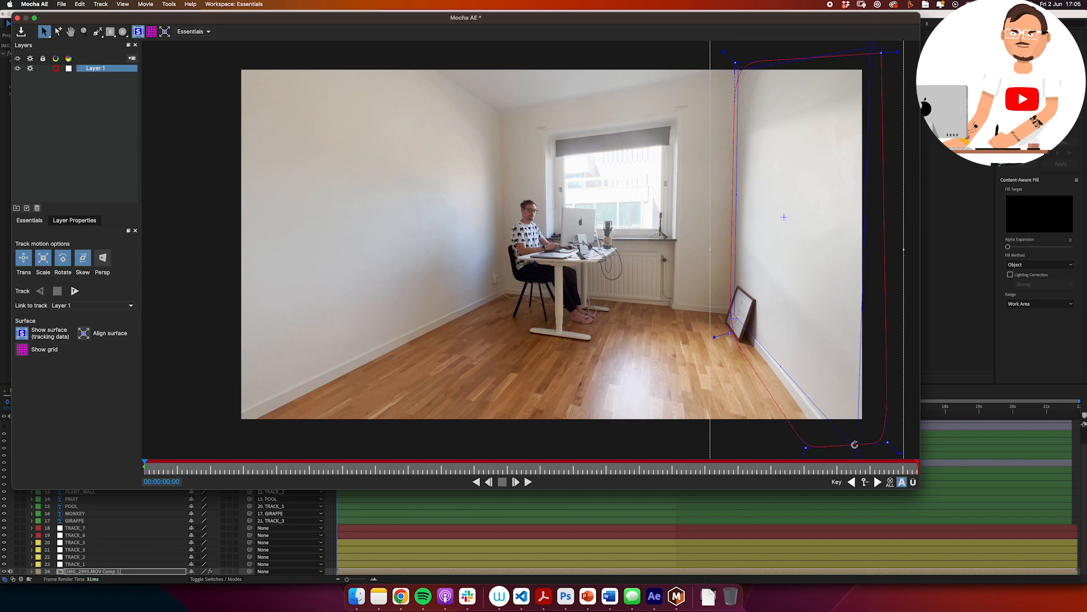
{"action": "left_click", "coordinate": [74, 290]}
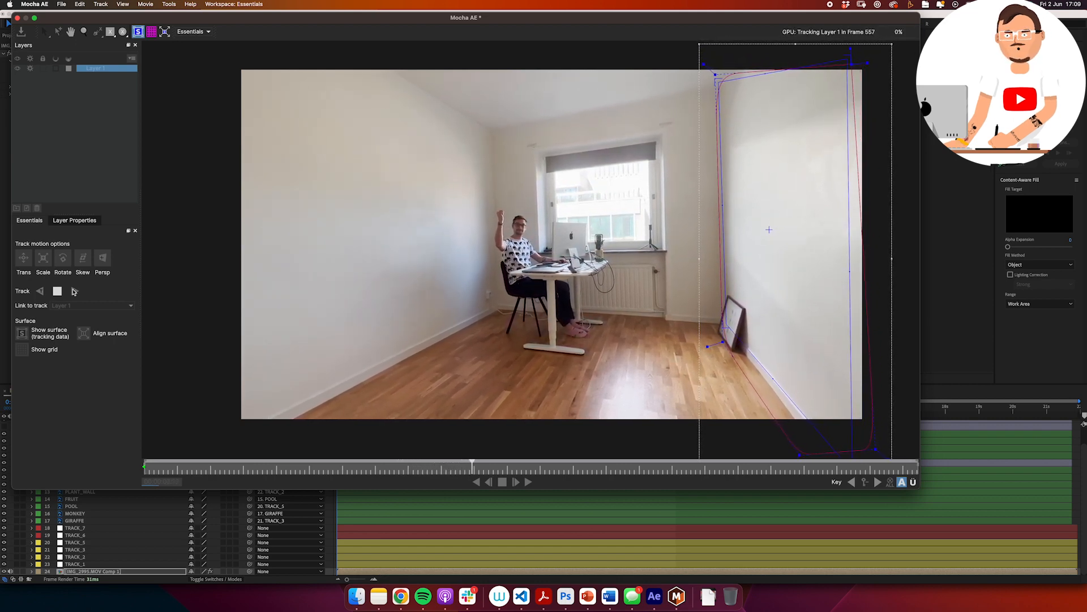
{"action": "left_click", "coordinate": [500, 483]}
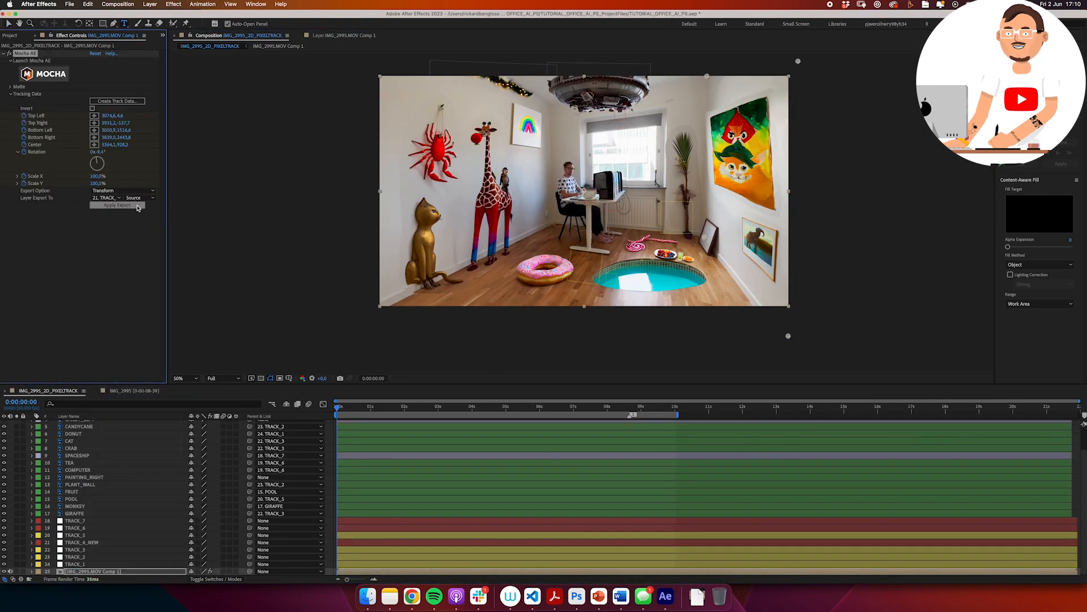
{"action": "left_click", "coordinate": [38, 542]}
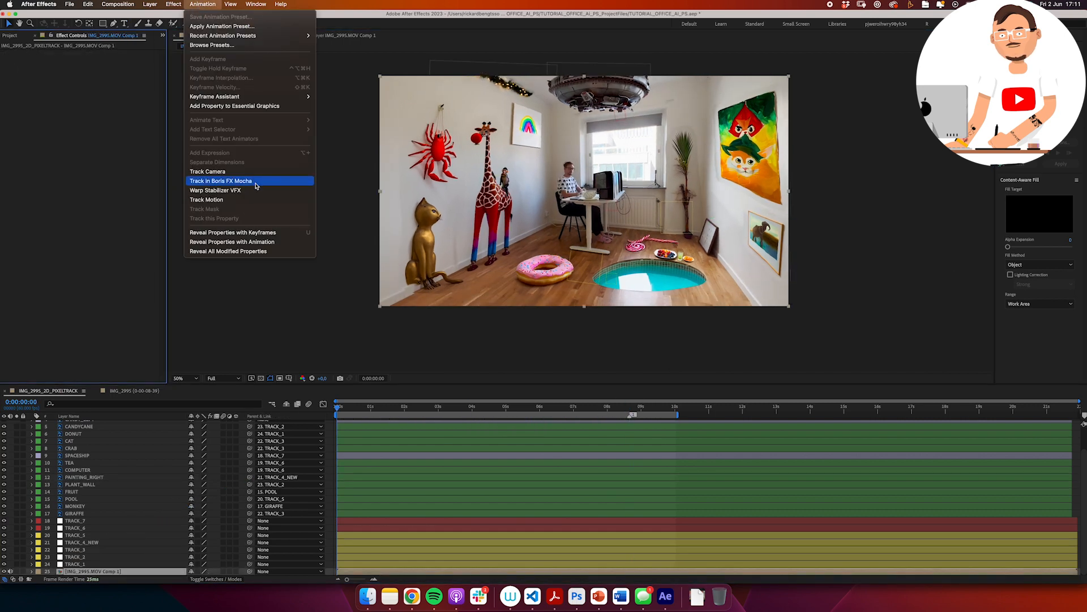
Step: Track the lower part of the left wall in Mocha AE for the TRACK_8 null and parent CAT to it
{"action": "left_click", "coordinate": [256, 181]}
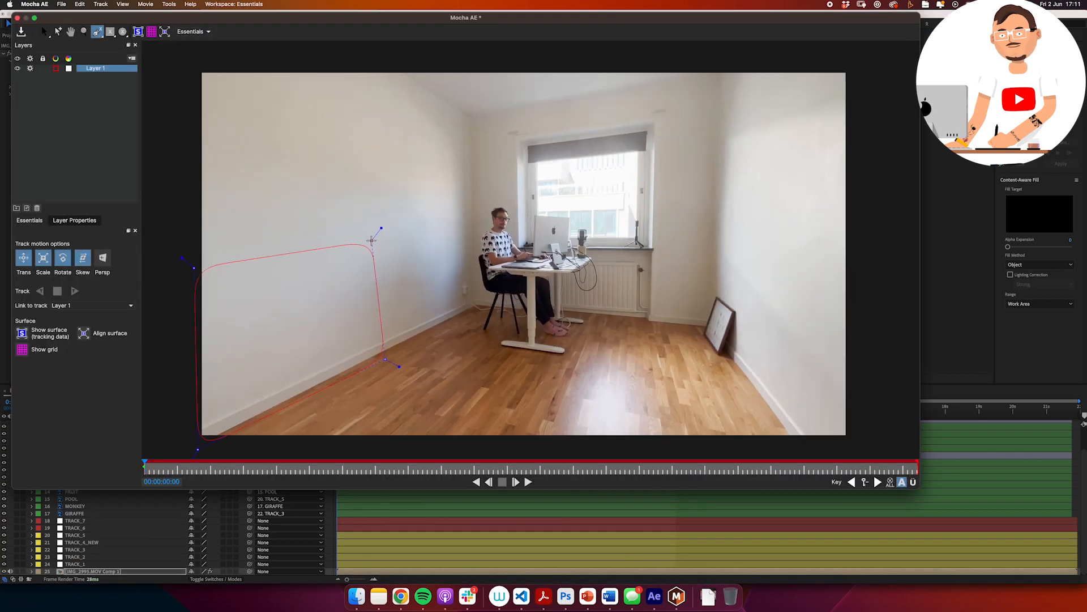
{"action": "right_click", "coordinate": [383, 241]}
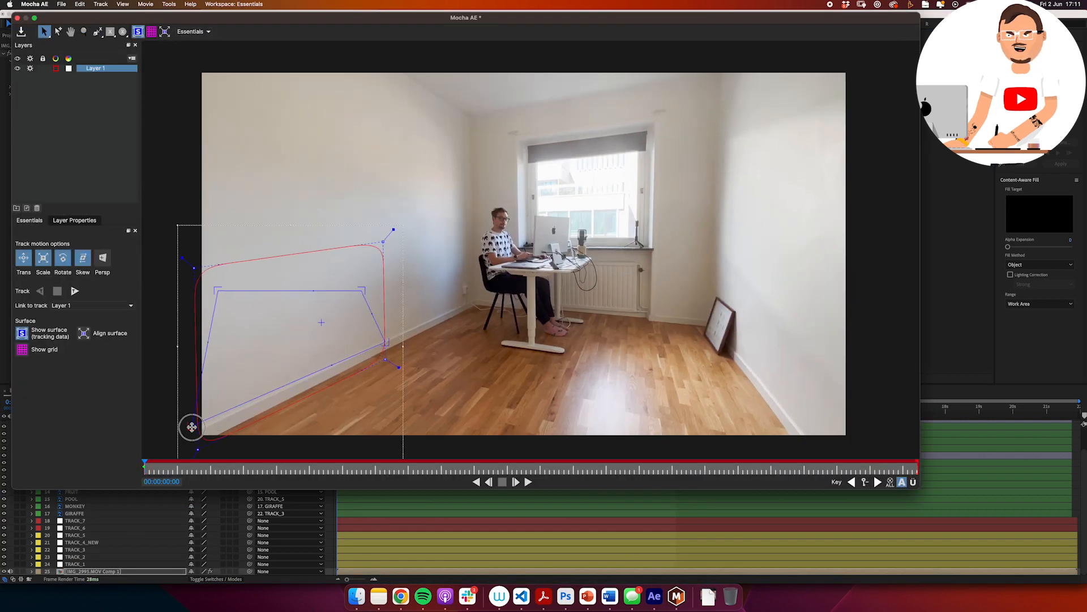
{"action": "left_click", "coordinate": [75, 291]}
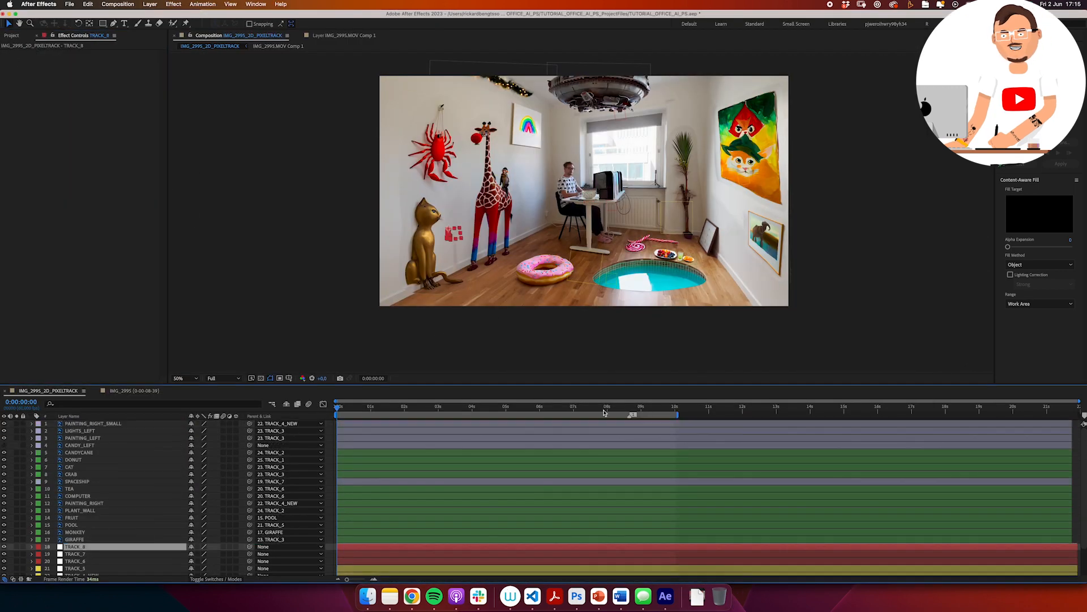
{"action": "left_click_drag", "start_coordinate": [249, 466], "coordinate": [162, 516]}
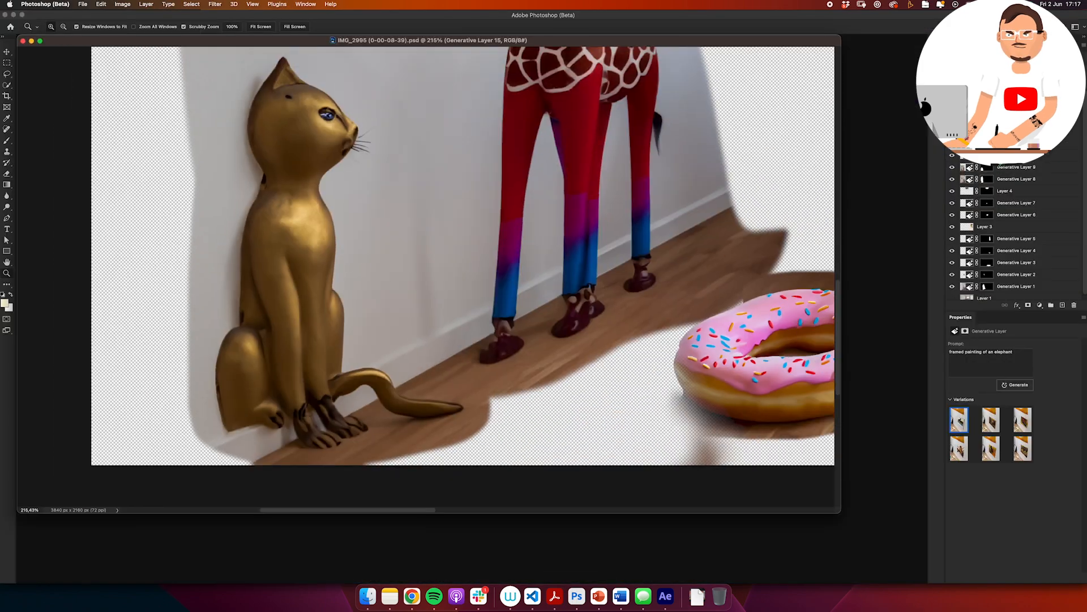
Step: In Photoshop, isolate the cat statue layer and paint away the surrounding wall and floor on its mask with the Soft Round Pressure Opacity brush
{"action": "key", "text": "ctrl+plus"}
{"action": "left_click", "coordinate": [953, 158], "text": "alt"}
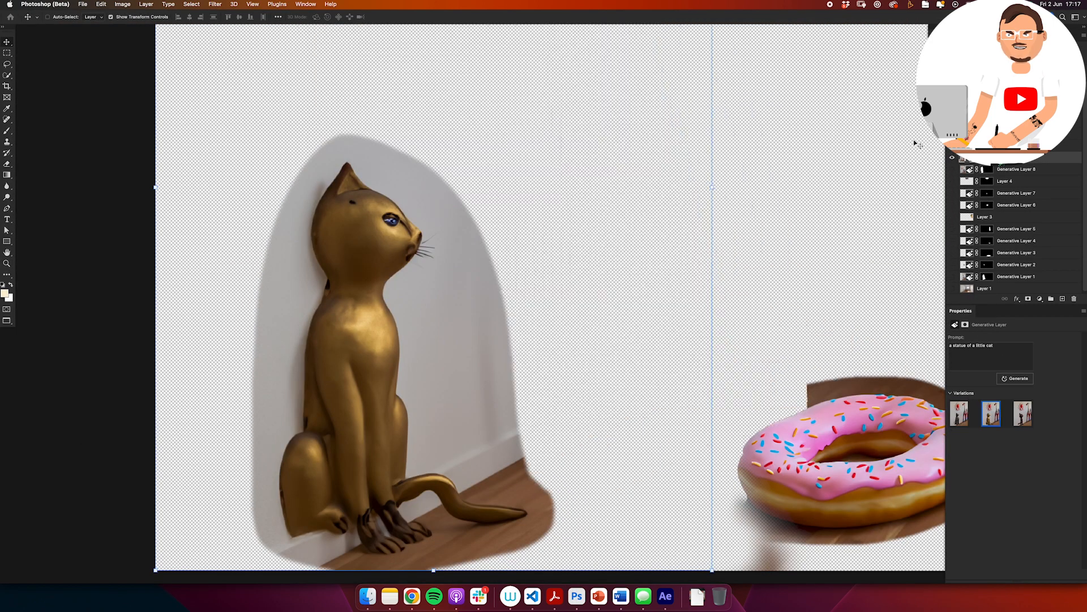
{"action": "left_click", "coordinate": [986, 159]}
{"action": "key", "text": "b"}
{"action": "scroll", "coordinate": [333, 361], "scroll_direction": "down", "scroll_amount": 2}
{"action": "scroll", "coordinate": [332, 361], "scroll_direction": "left", "scroll_amount": 2}
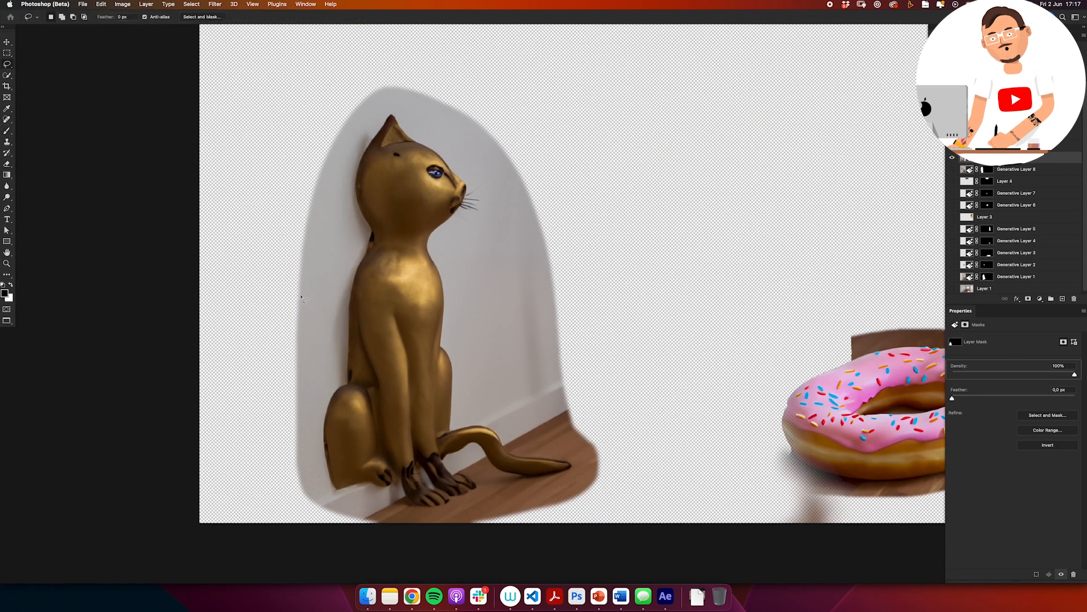
{"action": "right_click", "coordinate": [321, 419]}
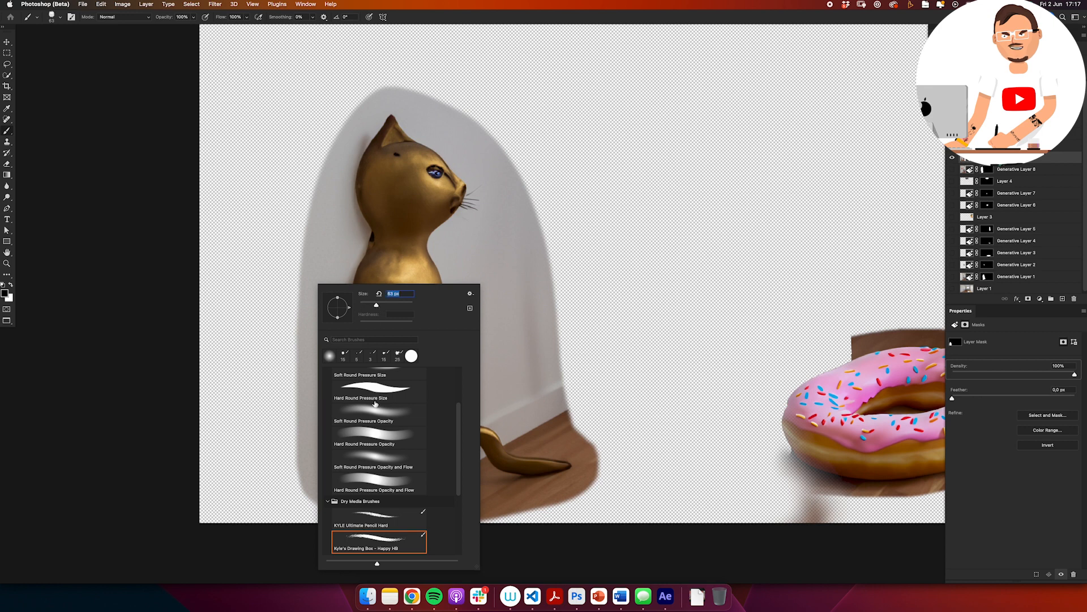
{"action": "left_click", "coordinate": [317, 205]}
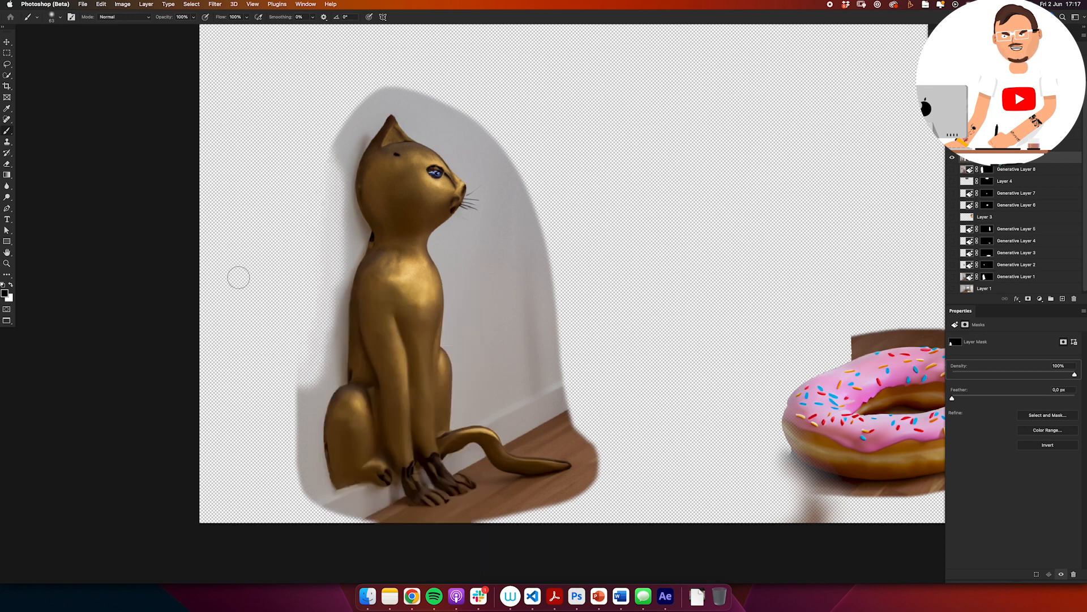
{"action": "mouse_move", "coordinate": [306, 350]}
{"action": "left_mouse_down"}
{"action": "mouse_move", "coordinate": [299, 420]}
{"action": "mouse_move", "coordinate": [325, 504]}
{"action": "left_mouse_up"}
{"action": "left_click_drag", "start_coordinate": [516, 124], "coordinate": [550, 251]}
{"action": "mouse_move", "coordinate": [491, 128]}
{"action": "left_mouse_down"}
{"action": "mouse_move", "coordinate": [508, 256]}
{"action": "mouse_move", "coordinate": [563, 299]}
{"action": "mouse_move", "coordinate": [500, 318]}
{"action": "mouse_move", "coordinate": [497, 183]}
{"action": "mouse_move", "coordinate": [474, 309]}
{"action": "mouse_move", "coordinate": [511, 377]}
{"action": "mouse_move", "coordinate": [610, 477]}
{"action": "left_mouse_up"}
{"action": "left_click_drag", "start_coordinate": [558, 431], "coordinate": [553, 502]}
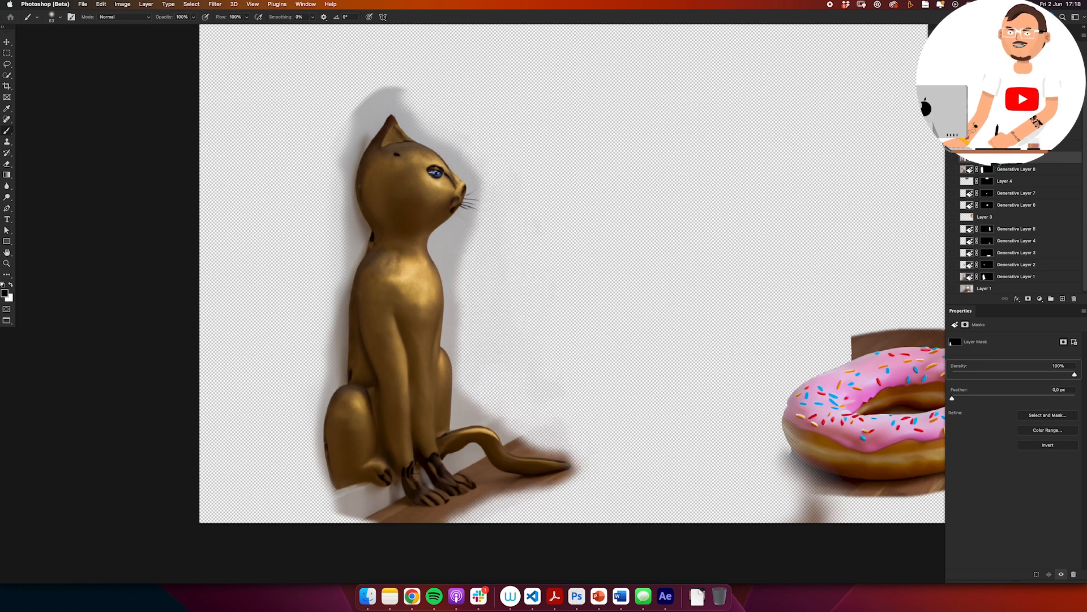
Step: Isolate Generative Layer 1 and brush away the wall around the giraffe on its mask with a 200 px brush
{"action": "left_click", "coordinate": [952, 276], "text": "alt"}
{"action": "left_click", "coordinate": [986, 276]}
{"action": "mouse_move", "coordinate": [925, 220]}
{"action": "left_mouse_down"}
{"action": "mouse_move", "coordinate": [692, 109]}
{"action": "mouse_move", "coordinate": [699, 212]}
{"action": "left_mouse_up"}
{"action": "right_click", "coordinate": [717, 149]}
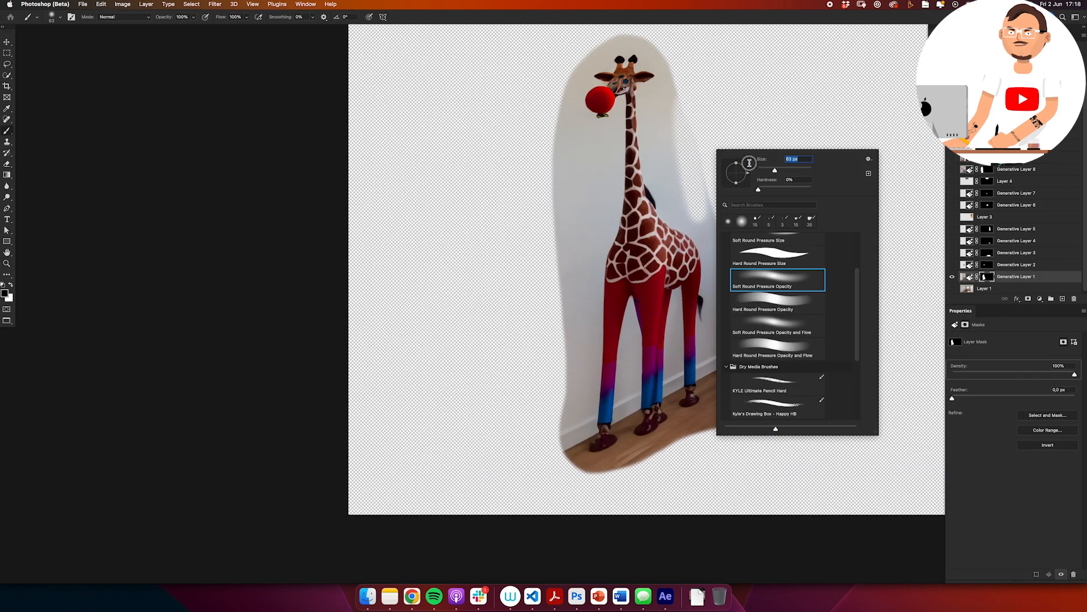
{"action": "type", "text": "150"}
{"action": "key", "text": "Return"}
{"action": "left_click", "coordinate": [552, 213]}
{"action": "right_click", "coordinate": [640, 210]}
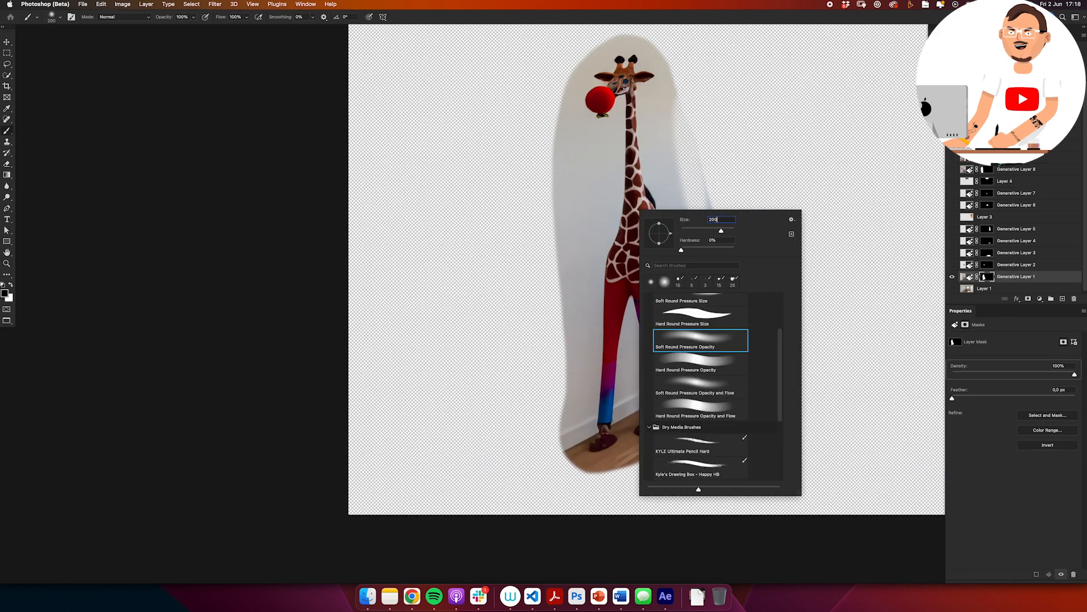
{"action": "type", "text": "200"}
{"action": "key", "text": "Return"}
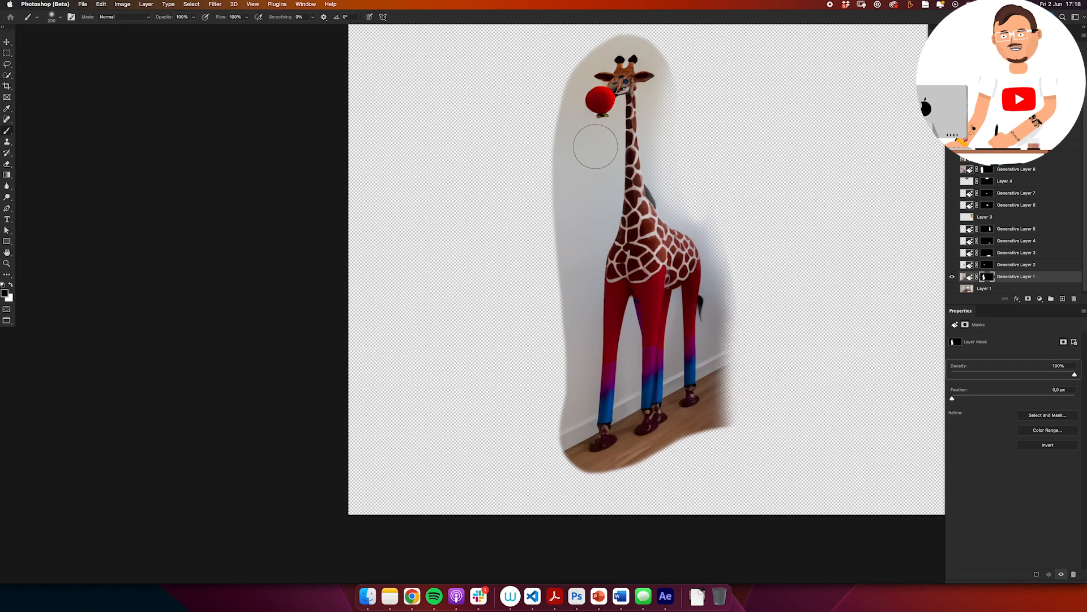
{"action": "mouse_move", "coordinate": [595, 146]}
{"action": "left_mouse_down"}
{"action": "mouse_move", "coordinate": [539, 216]}
{"action": "mouse_move", "coordinate": [546, 92]}
{"action": "mouse_move", "coordinate": [554, 280]}
{"action": "mouse_move", "coordinate": [528, 452]}
{"action": "left_mouse_up"}
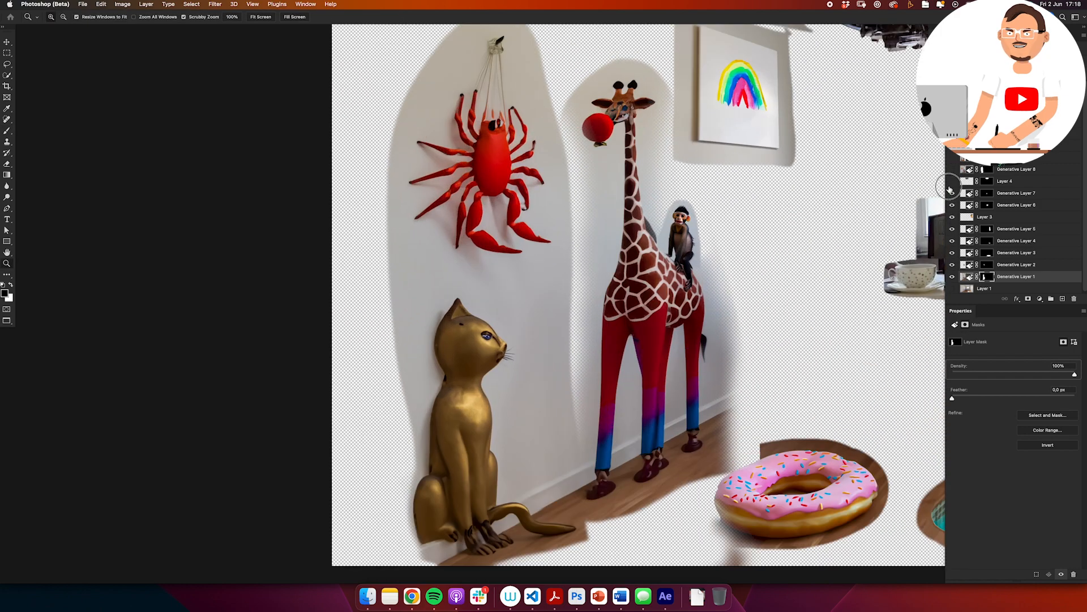
Step: Isolate Generative Layer 8 and mask out the wall and floor below the red crab, softening the cut edge with the brush
{"action": "left_click_drag", "start_coordinate": [949, 188], "coordinate": [952, 240]}
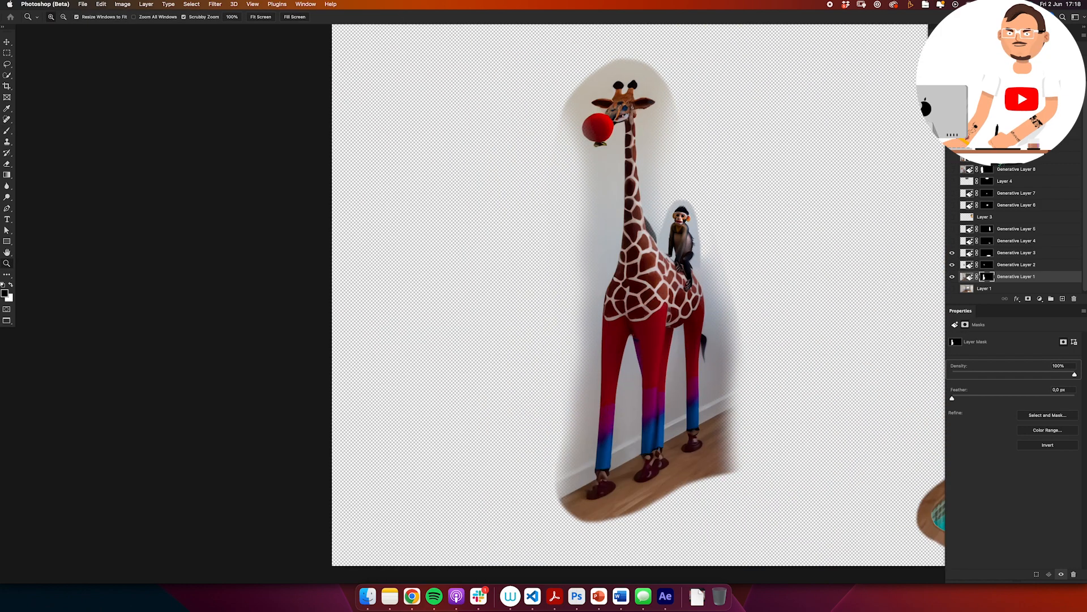
{"action": "left_click_drag", "start_coordinate": [952, 133], "coordinate": [952, 157]}
{"action": "left_click", "coordinate": [987, 169]}
{"action": "left_click_drag", "start_coordinate": [952, 253], "coordinate": [952, 276]}
{"action": "key", "text": "l"}
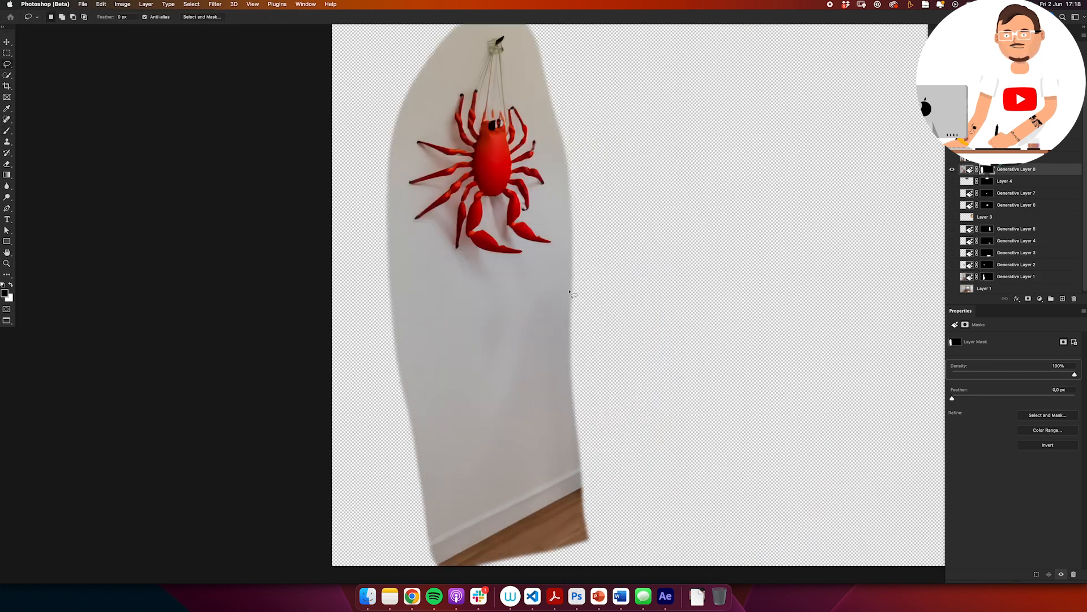
{"action": "key", "text": "alt+BackSpace"}
{"action": "key", "text": "b"}
{"action": "key", "text": "super+d"}
{"action": "mouse_move", "coordinate": [576, 269]}
{"action": "left_mouse_down"}
{"action": "mouse_move", "coordinate": [433, 302]}
{"action": "mouse_move", "coordinate": [401, 290]}
{"action": "left_mouse_up"}
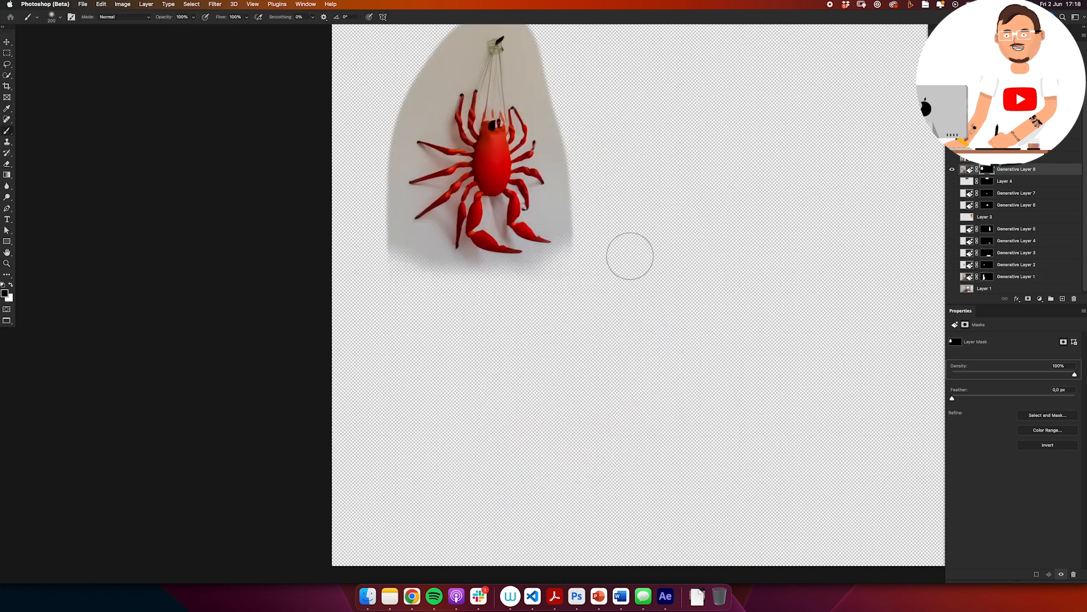
Step: Isolate the rainbow painting layer and set the mask brush to 100 px for softening the surrounding wall
{"action": "scroll", "coordinate": [506, 111], "scroll_direction": "up", "scroll_amount": 5}
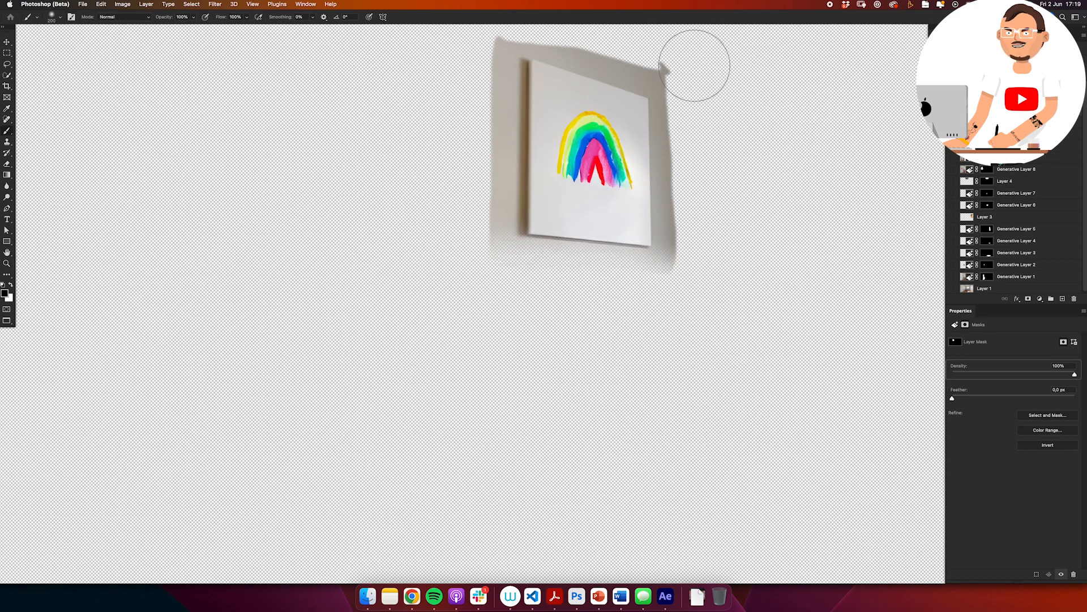
{"action": "right_click", "coordinate": [712, 102]}
{"action": "type", "text": "100"}
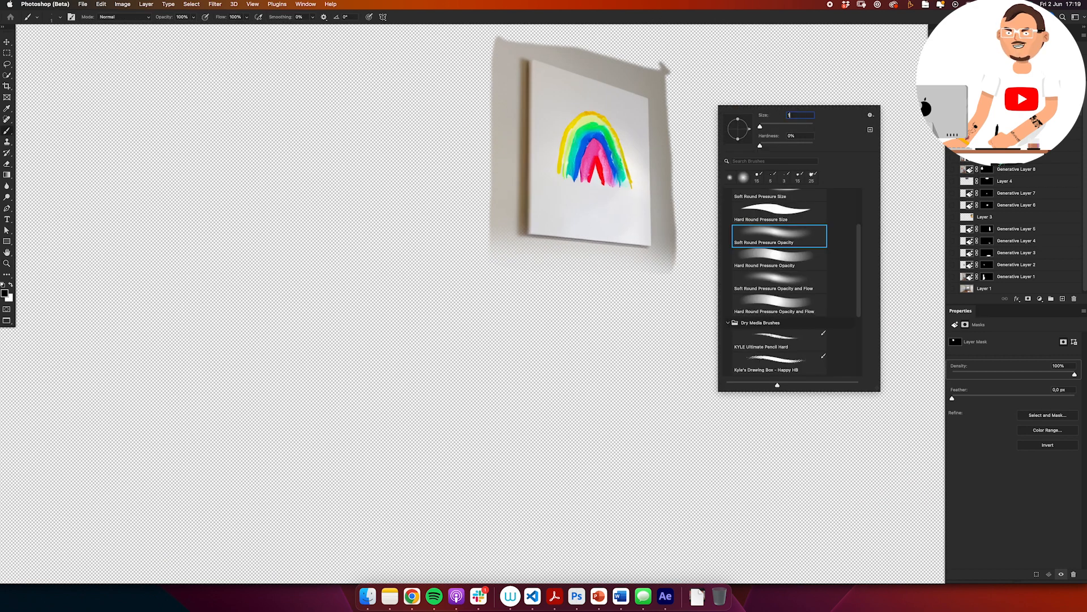
{"action": "key", "text": "Return"}
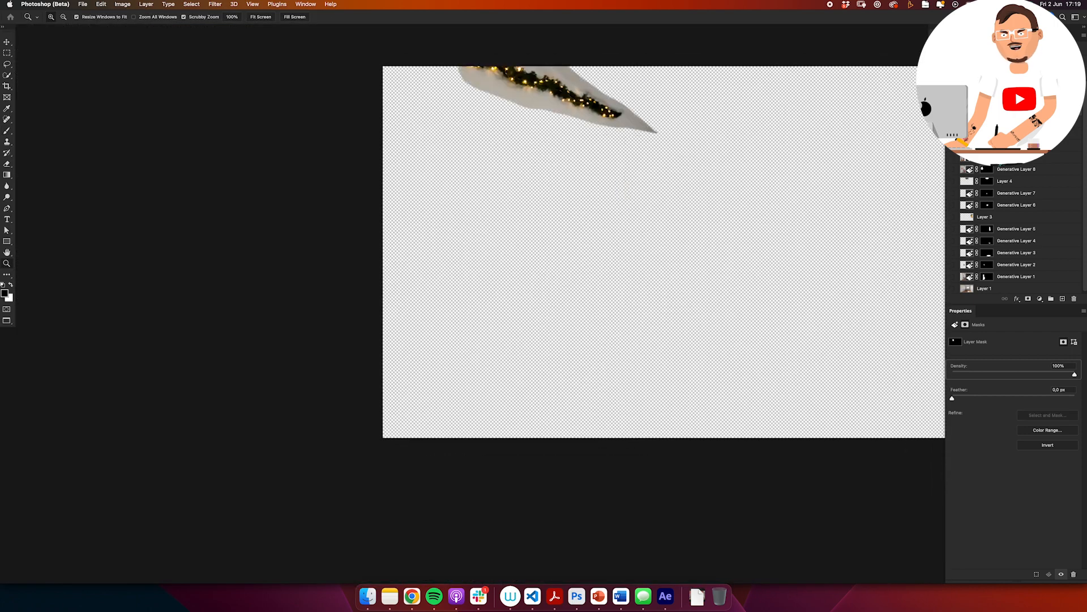
Step: Brush away the wall around the string of lights on its layer mask with a 150 px brush
{"action": "right_click", "coordinate": [657, 133]}
{"action": "type", "text": "150"}
{"action": "key", "text": "Return"}
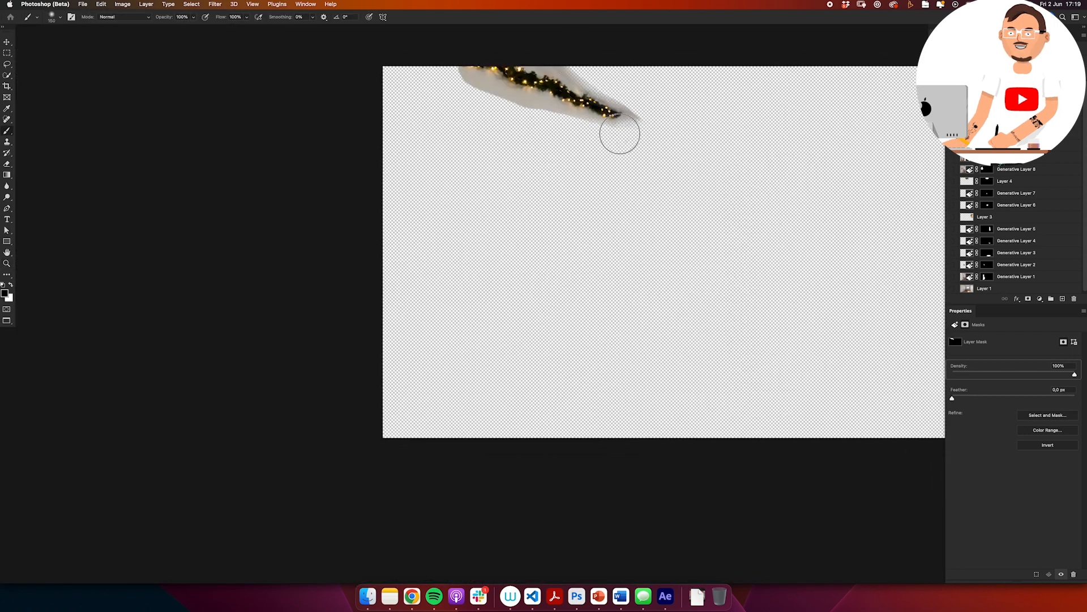
Step: Isolate the elephant picture layer and soften the wall edges around the frame on its mask
{"action": "left_click", "coordinate": [953, 157], "text": "alt"}
{"action": "scroll", "coordinate": [641, 184], "scroll_direction": "right", "scroll_amount": 5}
{"action": "left_click_drag", "start_coordinate": [775, 376], "coordinate": [832, 377]}
{"action": "left_click_drag", "start_coordinate": [759, 261], "coordinate": [746, 417]}
{"action": "key", "text": "z"}
{"action": "left_click_drag", "start_coordinate": [617, 429], "coordinate": [288, 177]}
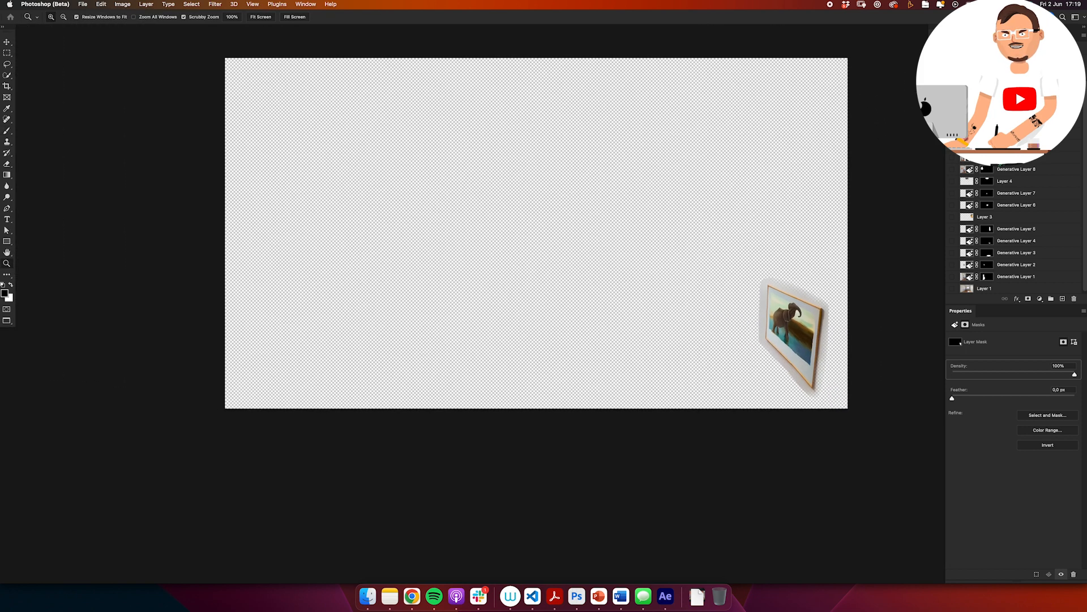
Step: Isolate Generative Layer 5 and brush away the wall beside the potted palm on its mask
{"action": "left_click", "coordinate": [952, 277], "text": "alt"}
{"action": "left_click", "coordinate": [952, 264], "text": "alt"}
{"action": "left_click", "coordinate": [952, 253], "text": "alt"}
{"action": "left_click", "coordinate": [952, 242], "text": "alt"}
{"action": "left_click", "coordinate": [952, 229], "text": "alt"}
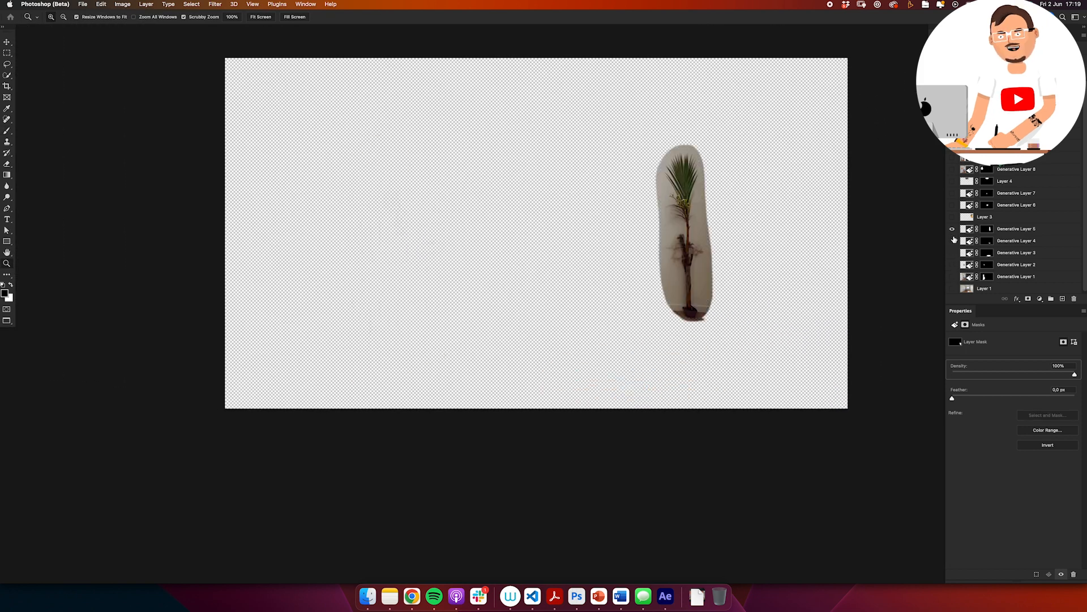
{"action": "left_click_drag", "start_coordinate": [707, 220], "coordinate": [731, 220]}
{"action": "key", "text": "b"}
{"action": "left_click_drag", "start_coordinate": [629, 166], "coordinate": [636, 272]}
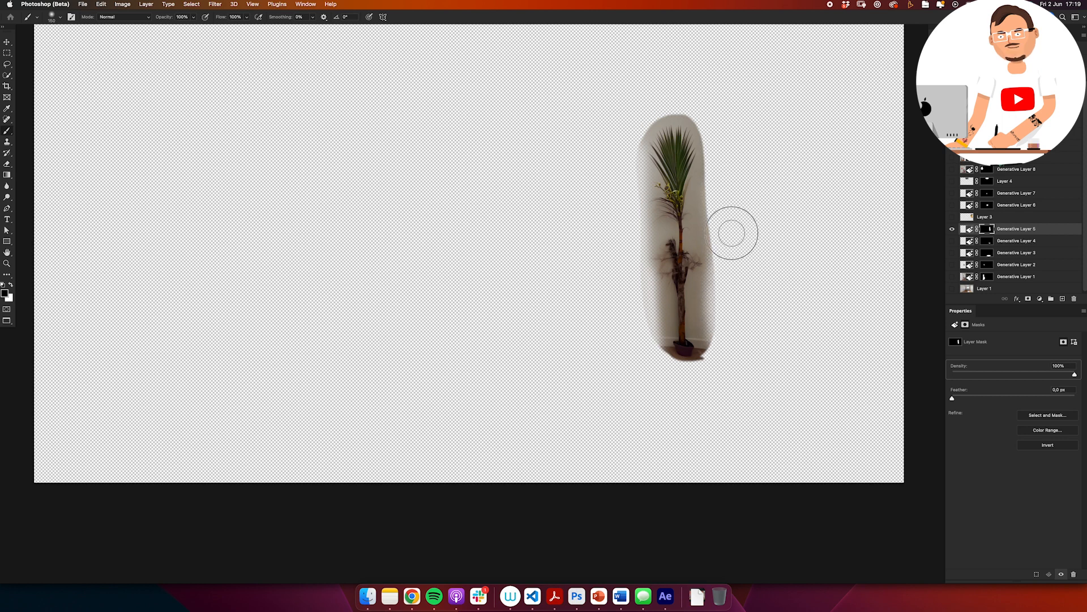
Step: Isolate Layer 3 and give the large colourful animal painting a layer mask for brushing
{"action": "left_click", "coordinate": [953, 217], "text": "alt"}
{"action": "scroll", "coordinate": [907, 215], "scroll_direction": "right", "scroll_amount": 2}
{"action": "left_click", "coordinate": [986, 216]}
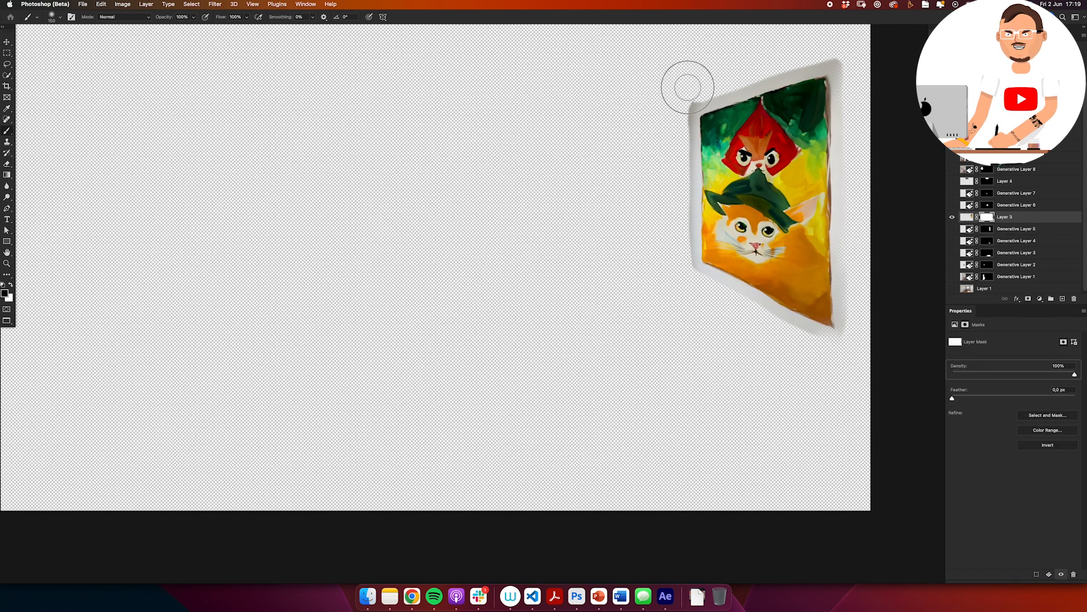
Step: Isolate the remaining layers one at a time, including Generative Layers 6, 7 and 8 and Layer 4, to check their mask edges
{"action": "left_click", "coordinate": [952, 205], "text": "alt"}
{"action": "left_click", "coordinate": [953, 193], "text": "alt"}
{"action": "left_click", "coordinate": [953, 181], "text": "alt"}
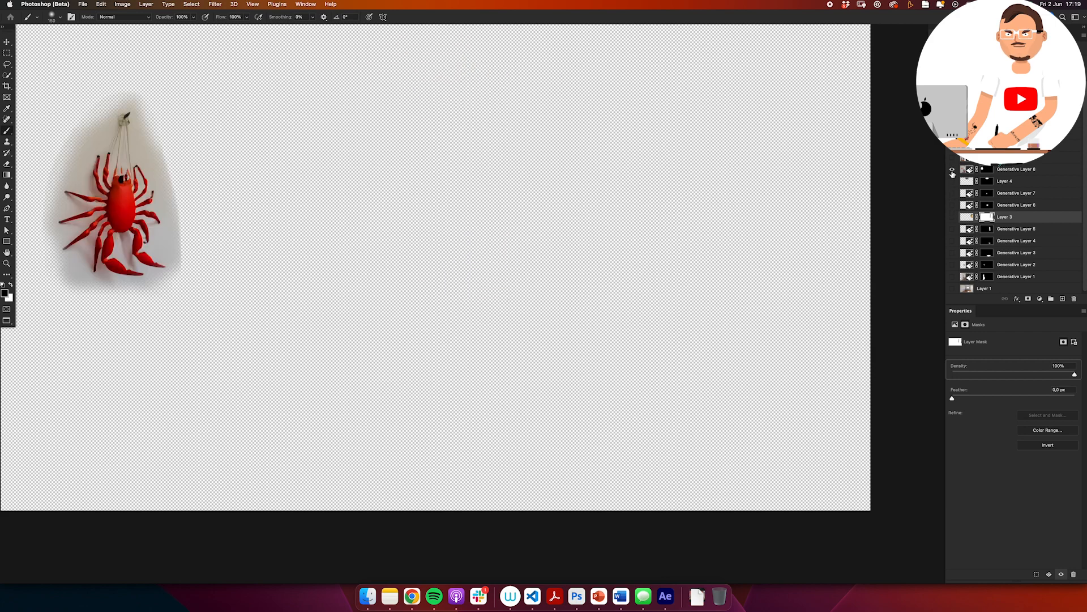
{"action": "left_click", "coordinate": [952, 169], "text": "alt"}
{"action": "left_click", "coordinate": [953, 241], "text": "alt"}
{"action": "left_click", "coordinate": [953, 265], "text": "alt"}
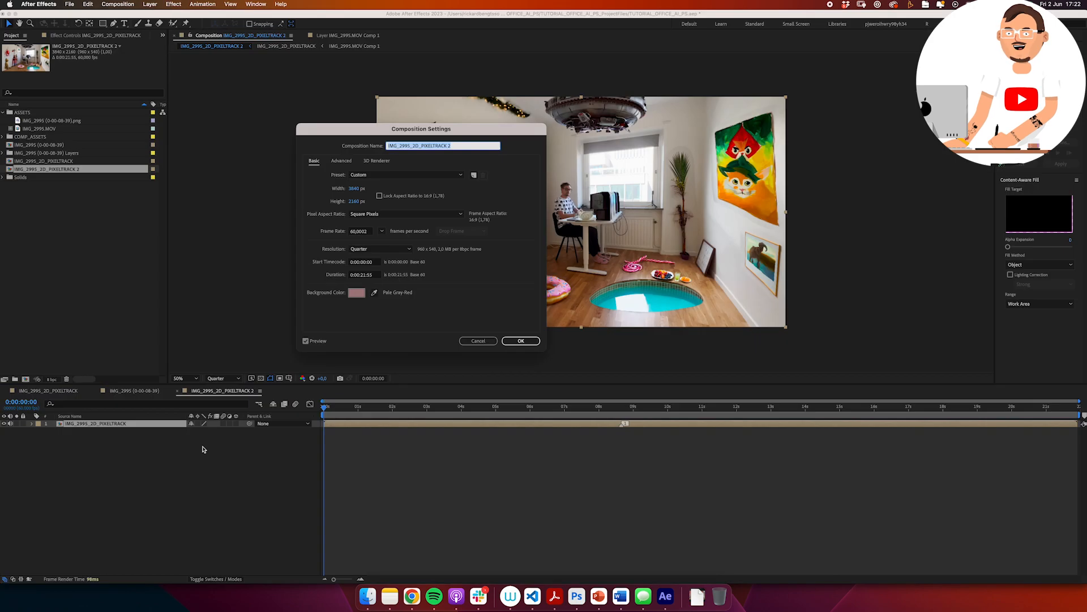
Step: In After Effects, resize the new composition to 1920 x 1080, scale its IMG_2995_2D_PIXELTRACK layer to 50%, and add a null object
{"action": "type", "text": "1080"}
{"action": "key", "text": "Return"}
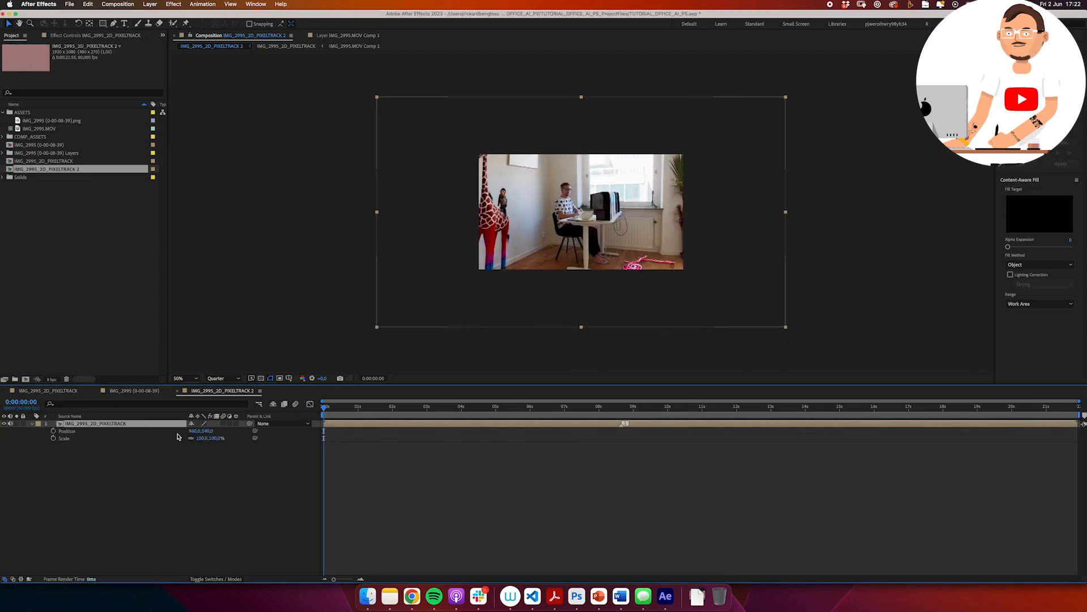
{"action": "right_click", "coordinate": [512, 225]}
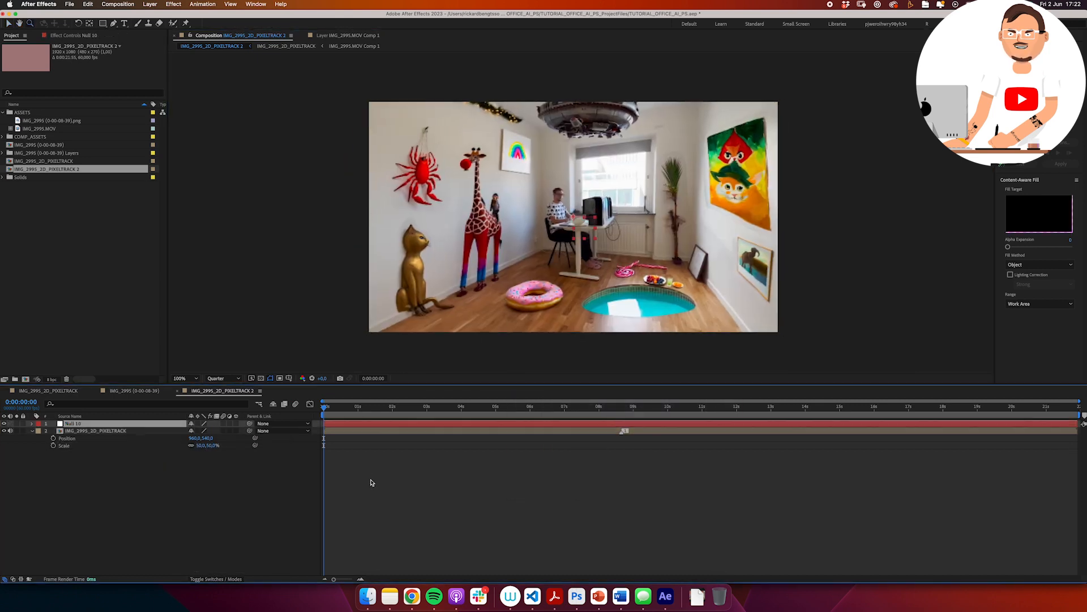
Step: Add a camera named CAM and parent it to the 3D null object
{"action": "key", "text": "ctrl+alt+shift+c"}
{"action": "type", "text": "CAM"}
{"action": "key", "text": "Return"}
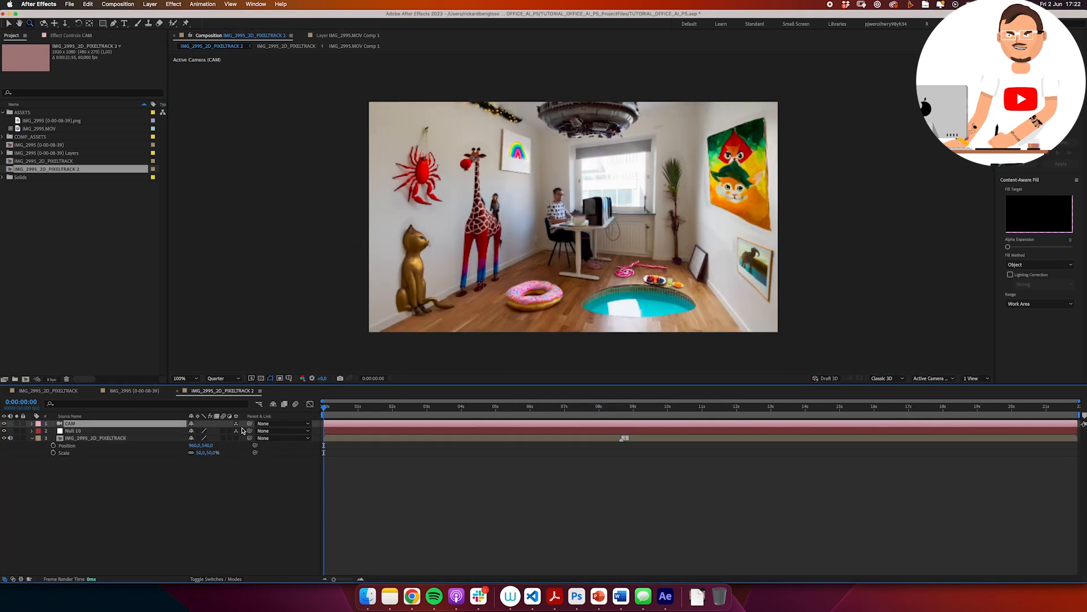
{"action": "left_click_drag", "start_coordinate": [249, 424], "coordinate": [113, 431]}
{"action": "left_click", "coordinate": [113, 431], "text": "shift"}
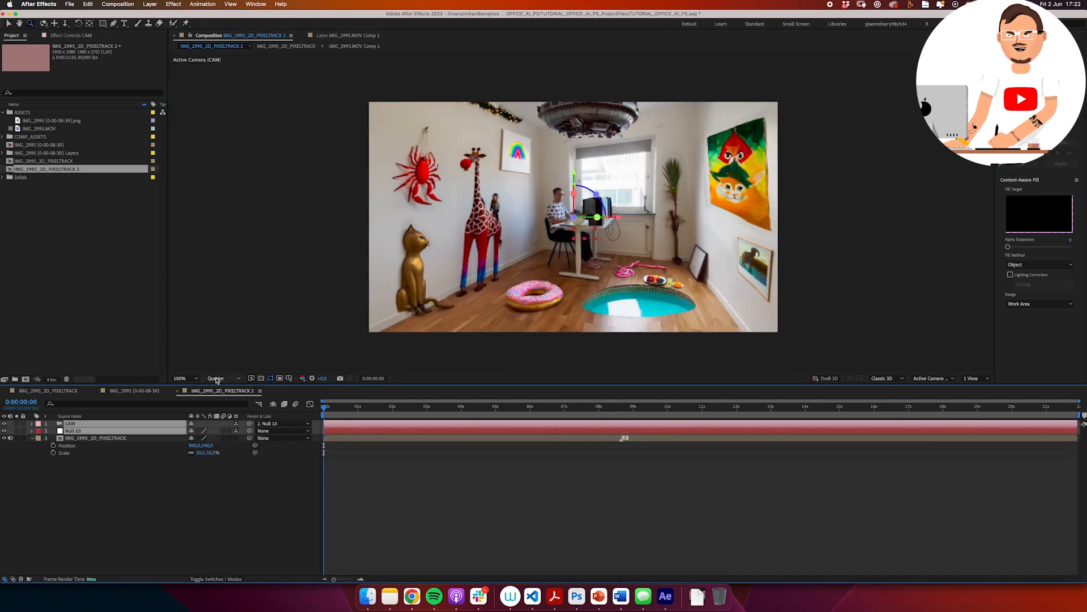
Step: Label the camera and null yellow, and keyframe the null's position at 0 and 2 seconds
{"action": "left_click", "coordinate": [38, 430]}
{"action": "left_click", "coordinate": [57, 431]}
{"action": "left_click", "coordinate": [76, 430]}
{"action": "key", "text": "alt+p"}
{"action": "left_click", "coordinate": [20, 401]}
{"action": "type", "text": "200"}
{"action": "key", "text": "Return"}
{"action": "left_click", "coordinate": [10, 438]}
{"action": "left_click", "coordinate": [4, 438]}
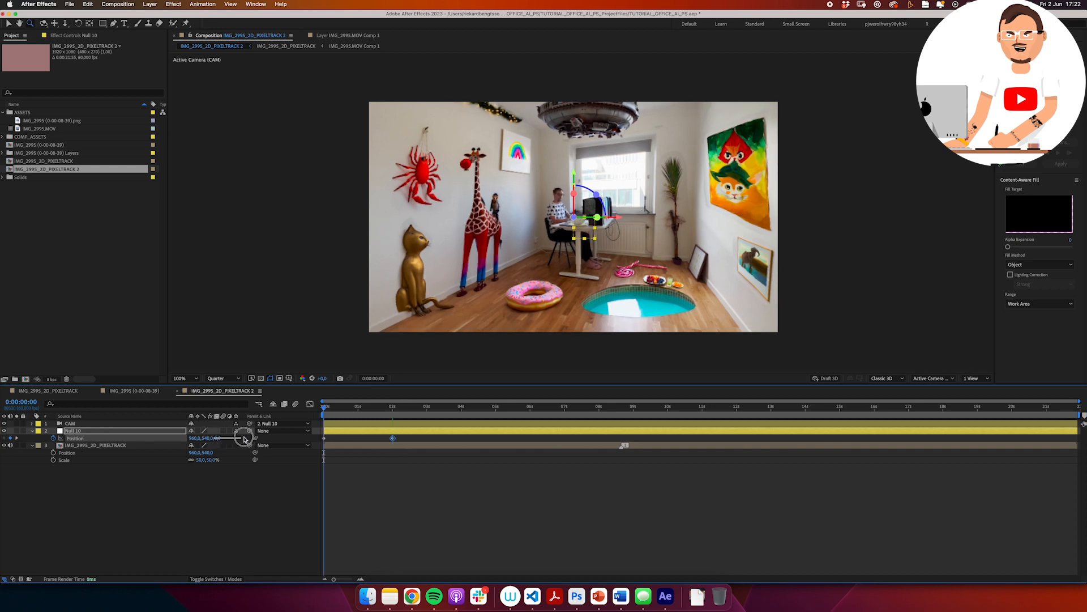
Step: Make the footage layer 3D, move the null's starting position in close to the wall, and ease the 2-second position keyframe
{"action": "left_click", "coordinate": [236, 445]}
{"action": "left_click_drag", "start_coordinate": [216, 438], "coordinate": [301, 438]}
{"action": "left_click_drag", "start_coordinate": [208, 437], "coordinate": [180, 446]}
{"action": "right_click", "coordinate": [392, 437]}
{"action": "mouse_move", "coordinate": [456, 571]}
{"action": "left_click", "coordinate": [524, 512]}
{"action": "left_click", "coordinate": [310, 404]}
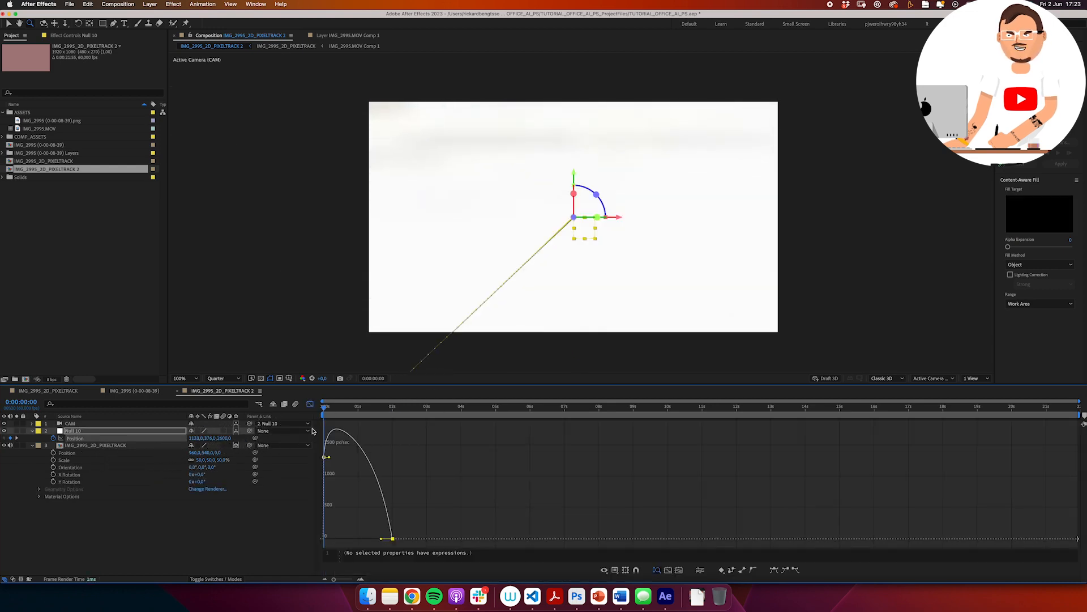
{"action": "left_click", "coordinate": [310, 404]}
{"action": "left_click_drag", "start_coordinate": [324, 406], "coordinate": [415, 412]}
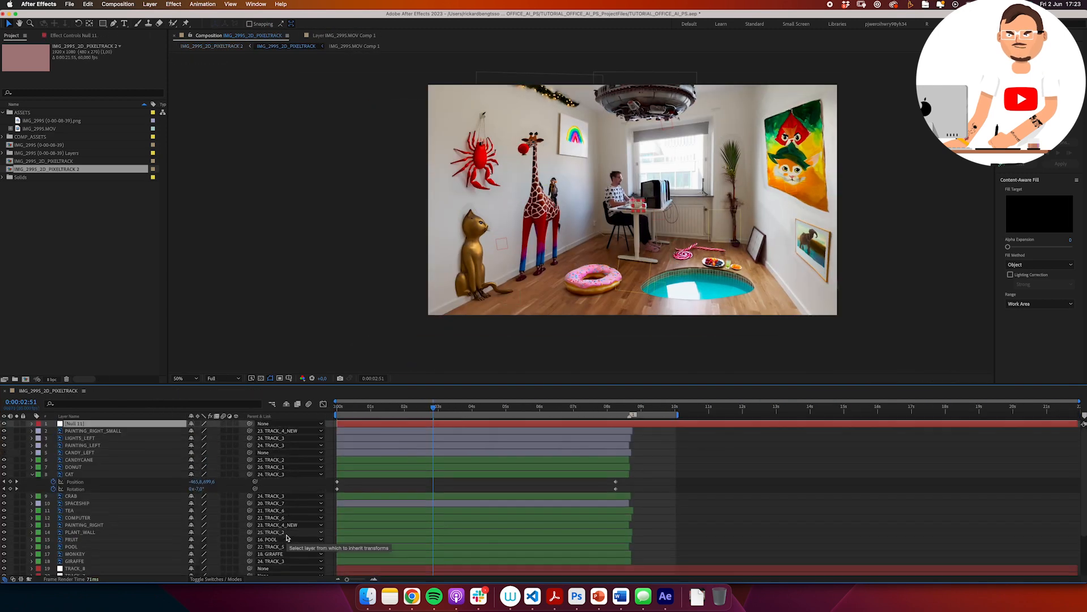
Step: In IMG_2995_2D_PIXELTRACK, name the new null WIGGLE_CTRL and give it slider controls named TIME and AMP
{"action": "key", "text": "Return"}
{"action": "left_click", "coordinate": [173, 4]}
{"action": "left_click", "coordinate": [278, 214]}
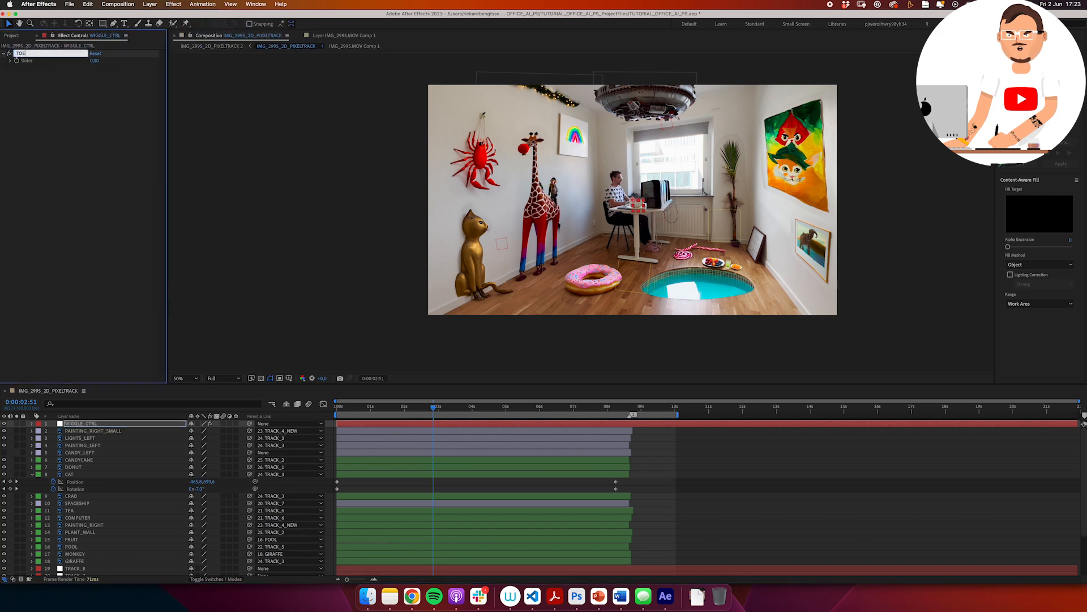
{"action": "type", "text": "AMP"}
{"action": "key", "text": "Return"}
{"action": "key", "text": "u"}
Step: Add a wiggle expression to the SPACESHIP position, linked to the TIME and AMP sliders of WIGGLE_CTRL
{"action": "left_click", "coordinate": [95, 531]}
{"action": "key", "text": "p"}
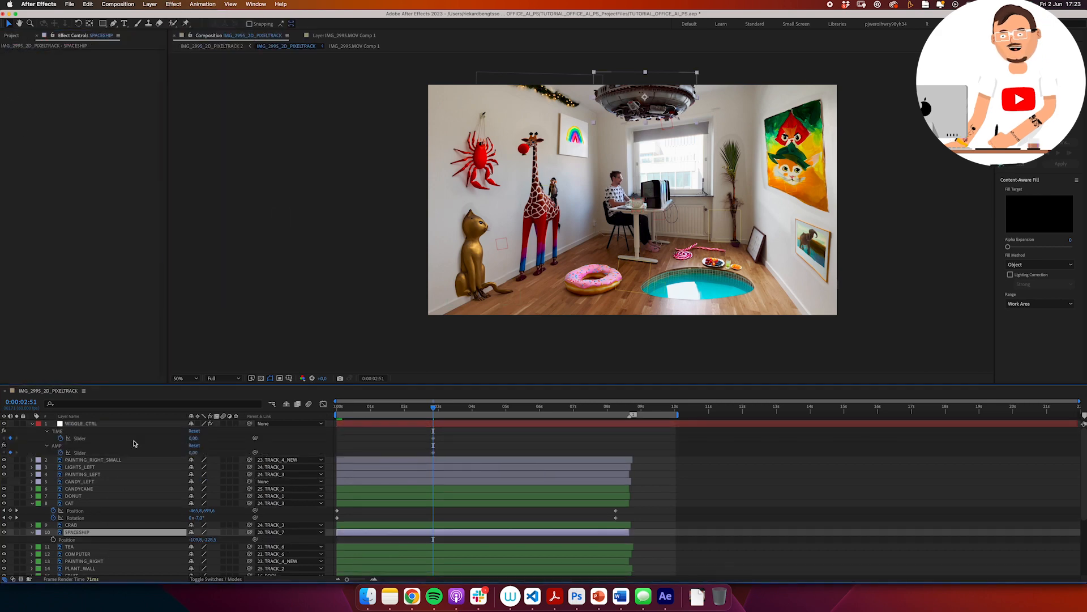
{"action": "left_click", "coordinate": [54, 539], "text": "alt"}
{"action": "type", "text": "wiggle("}
{"action": "left_click_drag", "start_coordinate": [213, 546], "coordinate": [80, 453]}
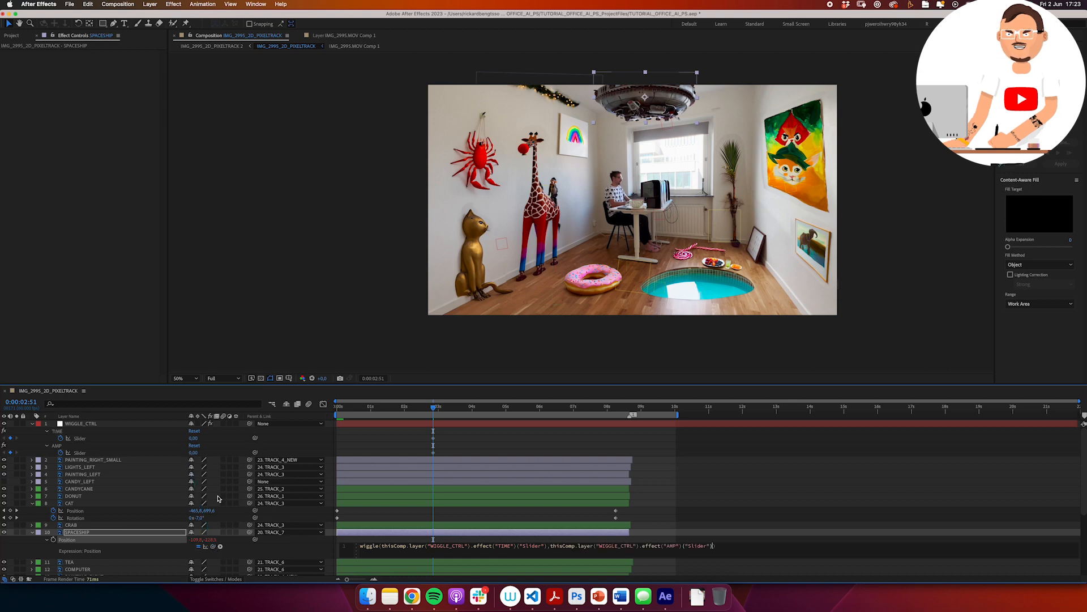
Step: Set the TIME slider to 0.5 and the AMP slider to 50, removing the keyframes from both
{"action": "left_click", "coordinate": [193, 438]}
{"action": "type", "text": "0,5"}
{"action": "key", "text": "Tab"}
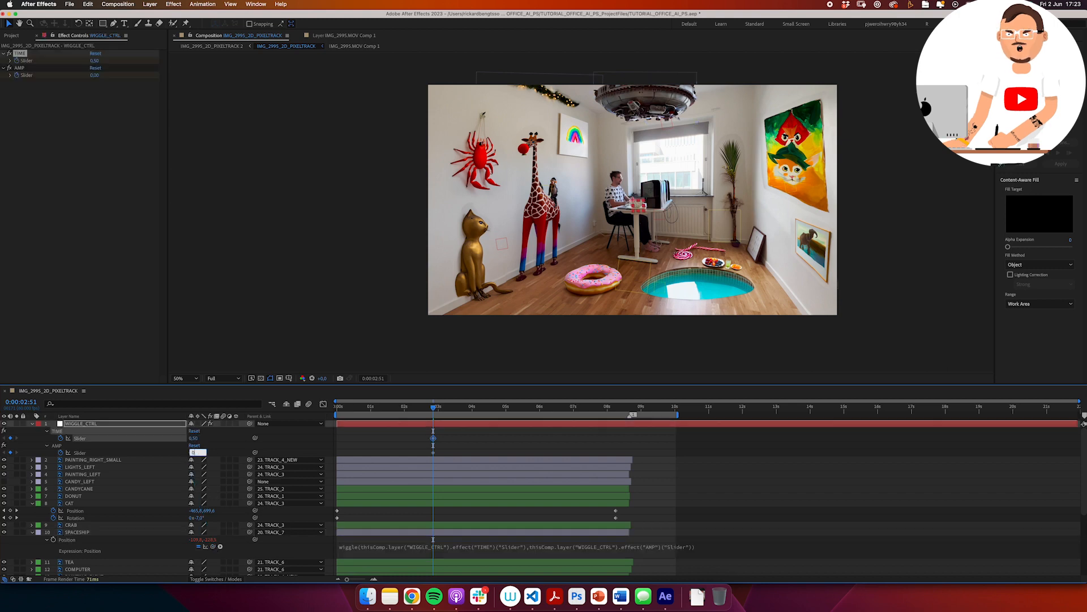
{"action": "type", "text": "50"}
{"action": "left_click", "coordinate": [61, 453]}
{"action": "left_click", "coordinate": [61, 438]}
Step: Preview the spaceship's wiggle while reducing the AMP slider to 20 and finally to 10
{"action": "left_click", "coordinate": [470, 408]}
{"action": "left_click", "coordinate": [194, 453]}
{"action": "left_click_drag", "start_coordinate": [470, 408], "coordinate": [534, 408]}
{"action": "type", "text": "20"}
{"action": "key", "text": "Return"}
{"action": "left_click", "coordinate": [214, 445]}
{"action": "left_click", "coordinate": [195, 438]}
{"action": "left_click_drag", "start_coordinate": [383, 412], "coordinate": [501, 407]}
{"action": "left_click", "coordinate": [194, 452]}
{"action": "type", "text": "10"}
{"action": "key", "text": "Return"}
Step: Add a wiggle expression to the SPACESHIP rotation, adjust it to wiggle(2,1), and check the motion
{"action": "left_click", "coordinate": [77, 532]}
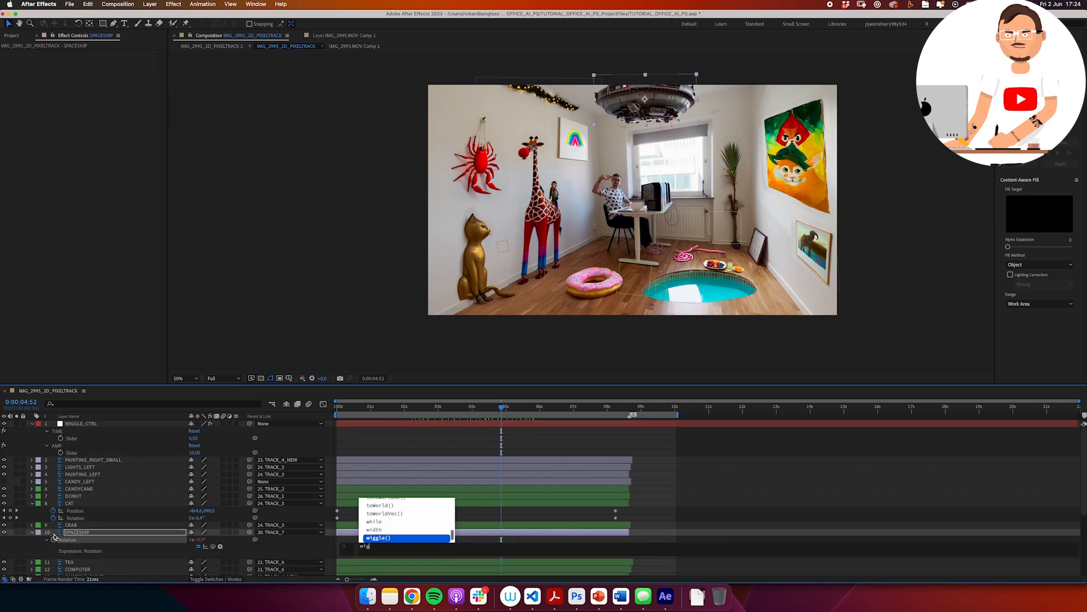
{"action": "type", "text": "gle(1m3)"}
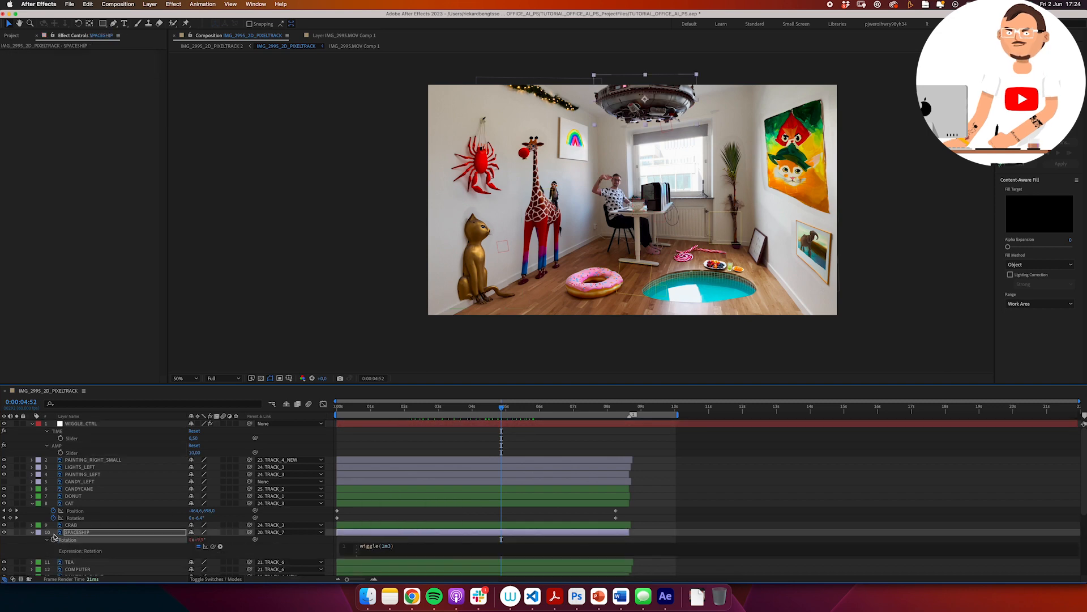
{"action": "left_click_drag", "start_coordinate": [394, 546], "coordinate": [368, 550]}
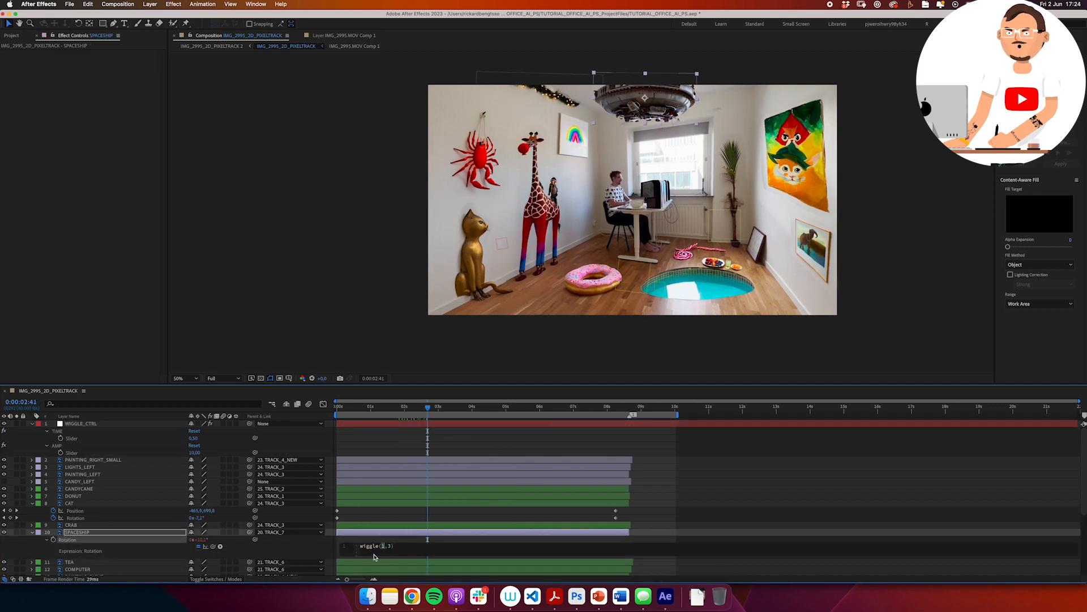
{"action": "type", "text": "wiggle(3,1)"}
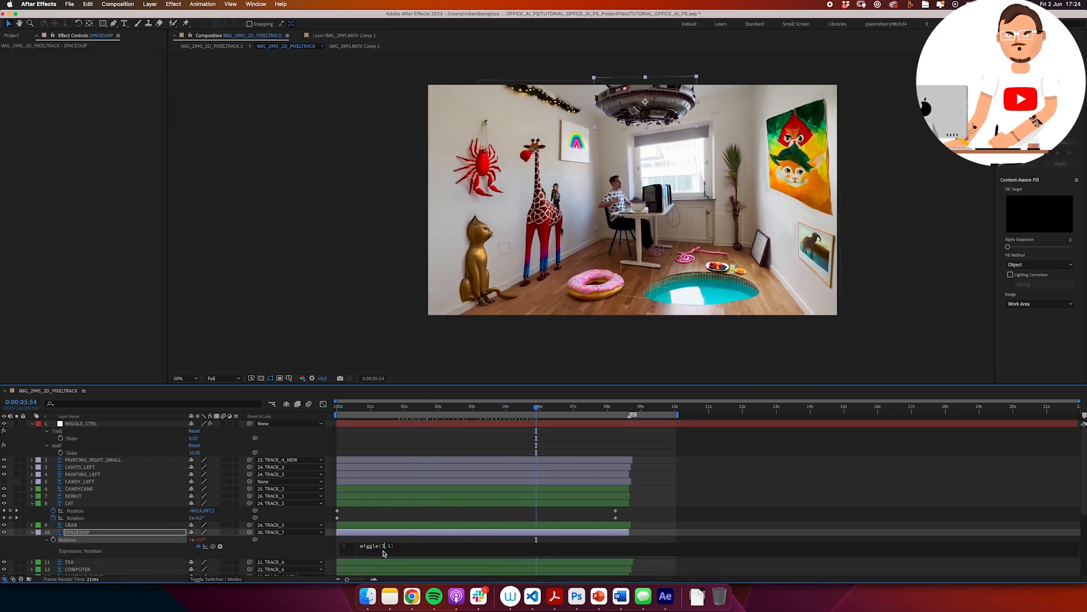
{"action": "key", "text": "BackSpace"}
{"action": "type", "text": "2"}
{"action": "left_click_drag", "start_coordinate": [382, 413], "coordinate": [507, 451]}
Step: Collapse the layers' properties and add an adjustment layer directly above POOL, parented to POOL
{"action": "key", "text": "super+a"}
{"action": "left_click", "coordinate": [32, 423]}
{"action": "key", "text": "super+shift+a"}
{"action": "left_click_drag", "start_coordinate": [368, 416], "coordinate": [359, 416]}
{"action": "key", "text": "z"}
{"action": "left_click", "coordinate": [688, 269]}
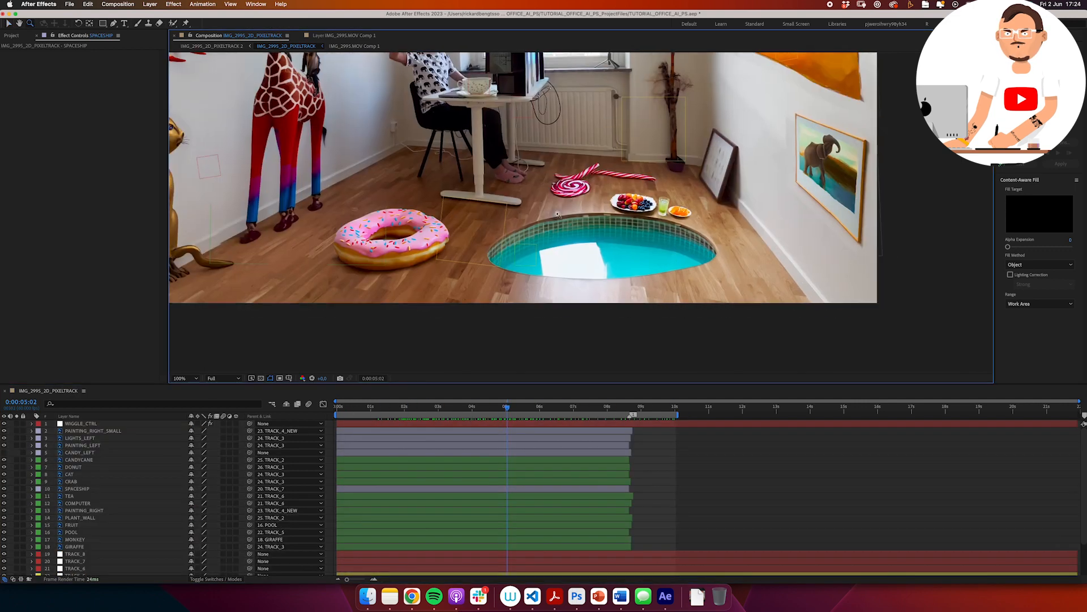
{"action": "left_click", "coordinate": [149, 4]}
{"action": "mouse_move", "coordinate": [164, 16]}
{"action": "left_click", "coordinate": [272, 74]}
{"action": "left_click_drag", "start_coordinate": [97, 425], "coordinate": [244, 536]}
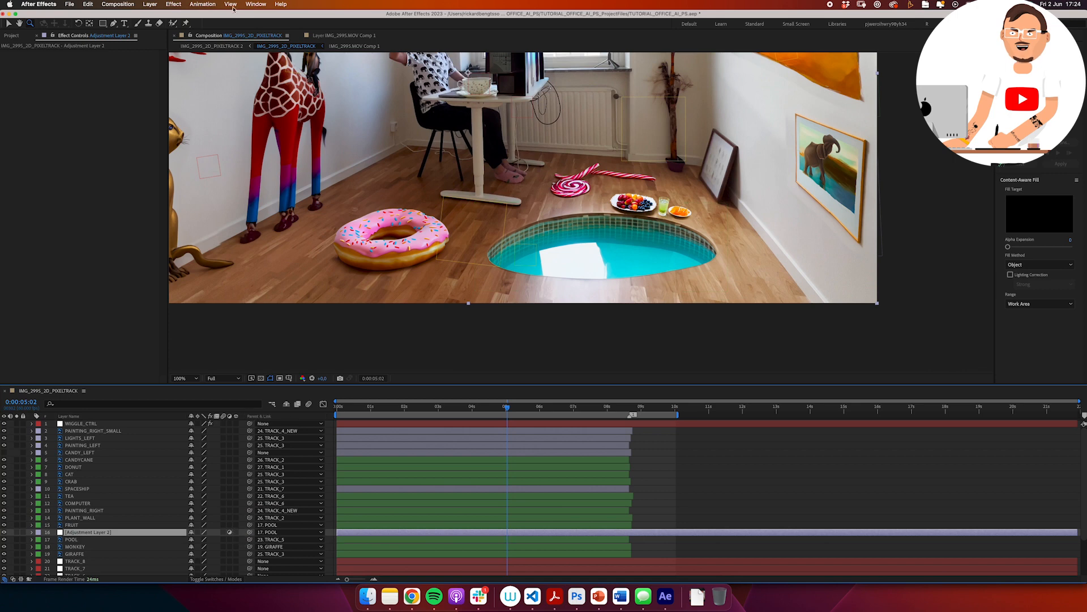
Step: Apply the Wave Warp effect to the adjustment layer with a wave width of 200
{"action": "left_click", "coordinate": [173, 4]}
{"action": "mouse_move", "coordinate": [215, 129]}
{"action": "left_click", "coordinate": [283, 459]}
{"action": "type", "text": "2"}
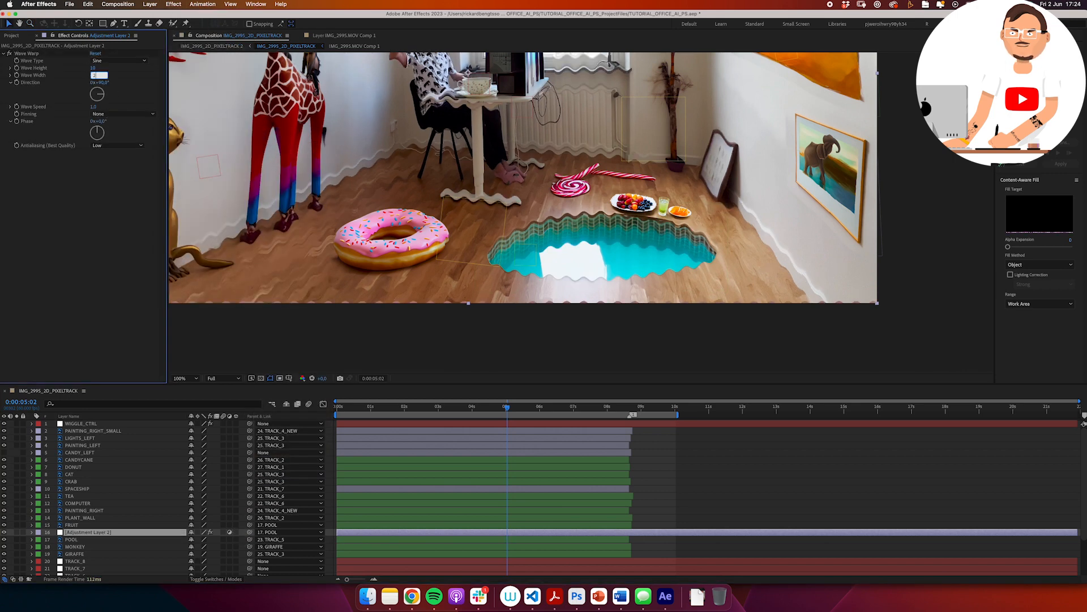
{"action": "type", "text": "00"}
{"action": "key", "text": "Return"}
Step: Draw an elliptical mask over the pool water on the adjustment layer, fit it to the pool, and set its feather to 100 pixels
{"action": "left_click", "coordinate": [103, 24]}
{"action": "left_click_drag", "start_coordinate": [506, 233], "coordinate": [676, 276]}
{"action": "key", "text": "f"}
{"action": "left_click_drag", "start_coordinate": [204, 547], "coordinate": [255, 547]}
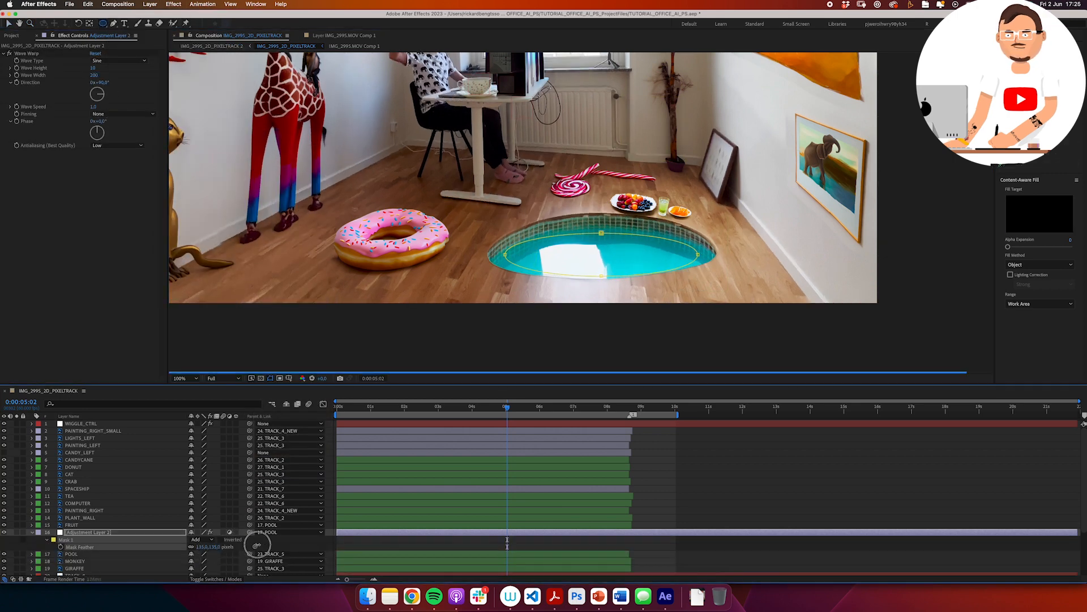
{"action": "left_click", "coordinate": [484, 542]}
{"action": "left_click", "coordinate": [486, 531]}
{"action": "scroll", "coordinate": [676, 267], "scroll_direction": "up", "scroll_amount": 1}
{"action": "key", "text": "v"}
{"action": "left_click", "coordinate": [722, 245]}
{"action": "left_click_drag", "start_coordinate": [532, 277], "coordinate": [532, 277]}
{"action": "left_click_drag", "start_coordinate": [221, 547], "coordinate": [199, 553]}
Step: Rename the IMG_2995_2D_PIXELTRACK 2 composition as SCENE and save the project
{"action": "left_click_drag", "start_coordinate": [507, 408], "coordinate": [469, 408]}
{"action": "key", "text": "z"}
{"action": "left_click", "coordinate": [488, 100], "text": "alt"}
{"action": "left_click", "coordinate": [581, 156], "text": "alt"}
{"action": "left_click", "coordinate": [679, 481]}
{"action": "left_click", "coordinate": [12, 35]}
{"action": "double_click", "coordinate": [46, 169]}
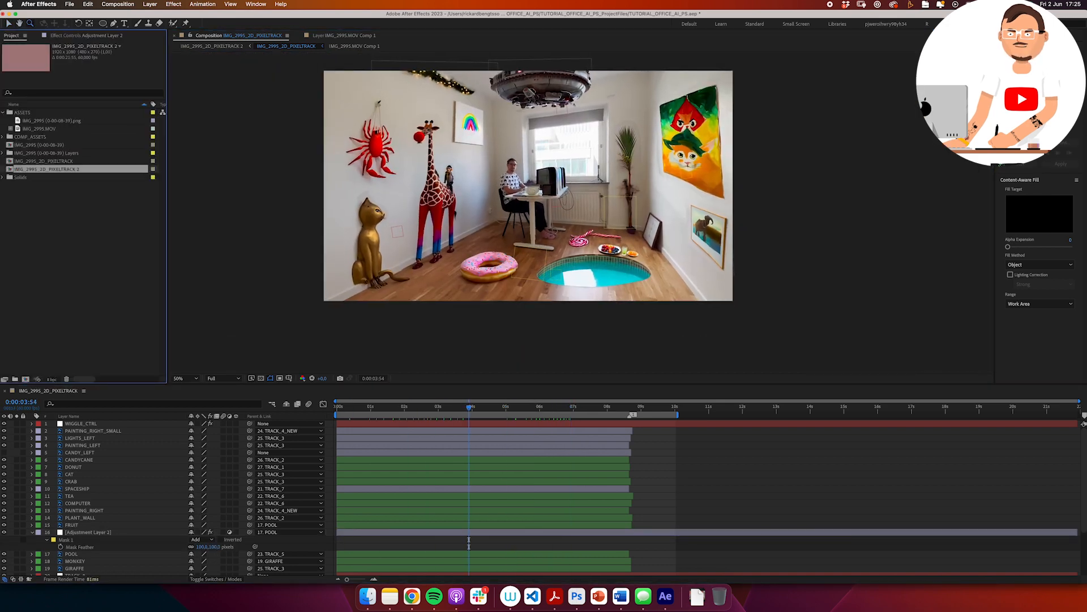
{"action": "key", "text": "Return"}
{"action": "type", "text": "SCENE"}
{"action": "key", "text": "Return"}
{"action": "key", "text": "super+s"}
Step: Play back the SCENE composition to check the camera move and composited objects
{"action": "key", "text": "space"}
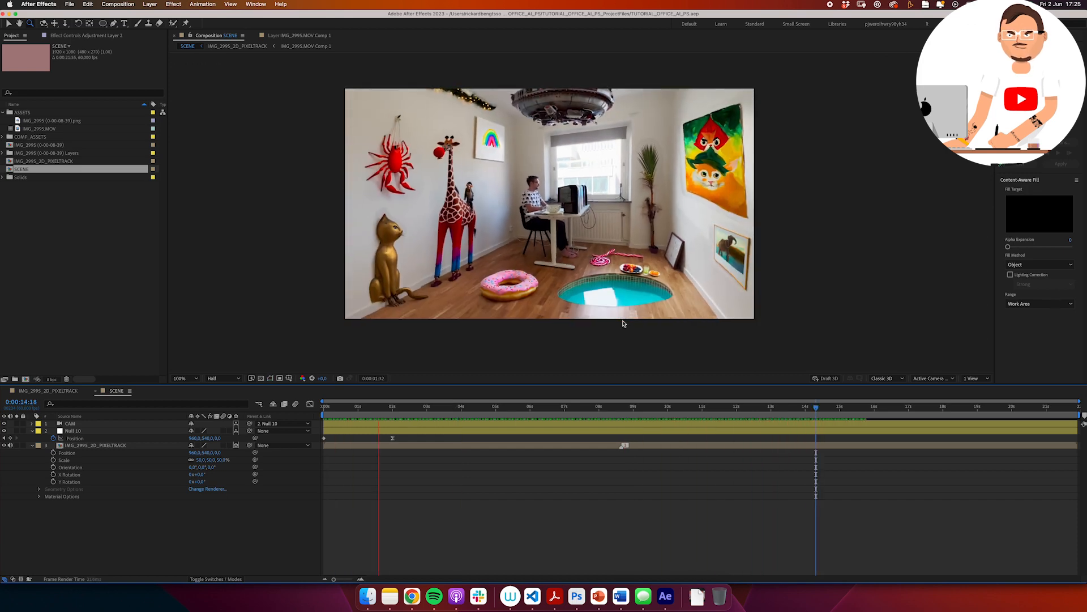
{"action": "key", "text": "space"}
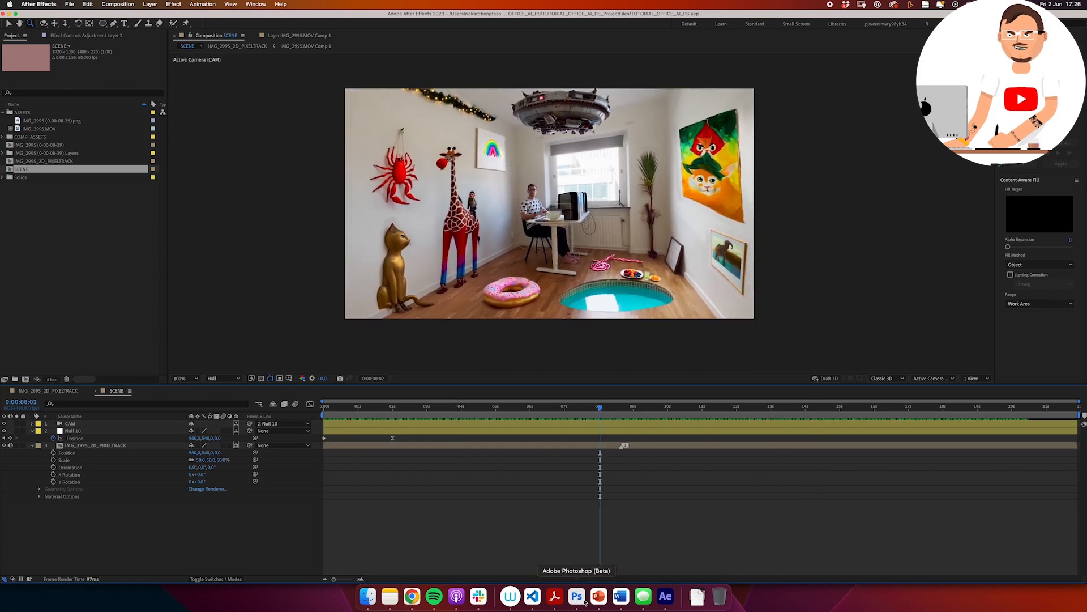
Step: Switch to Photoshop to view the whole layered document and compare it with the pixel-track composition in After Effects
{"action": "left_click", "coordinate": [577, 596]}
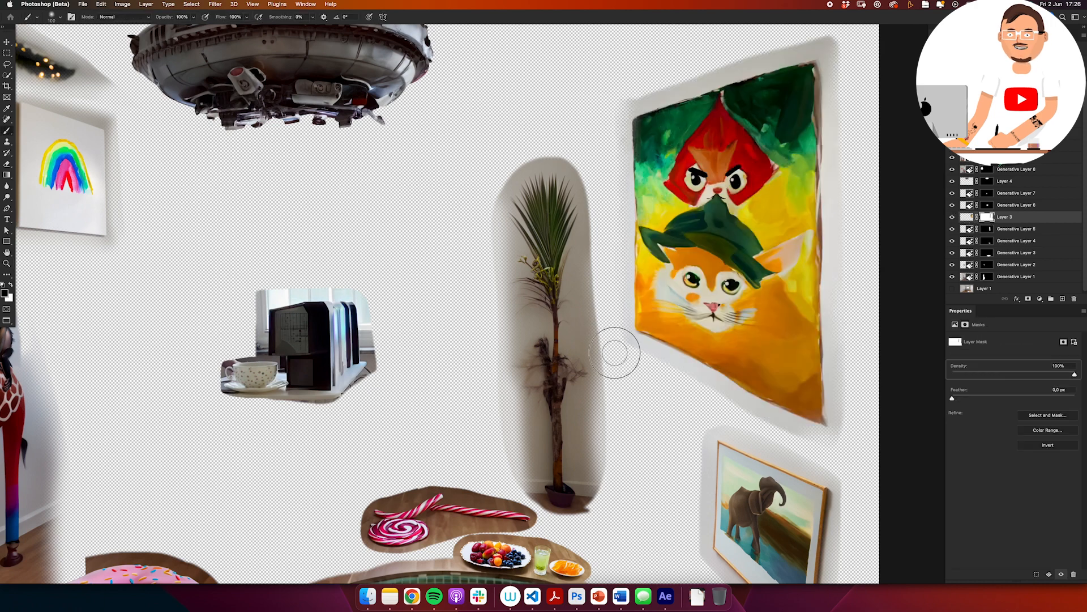
{"action": "key", "text": "super+0"}
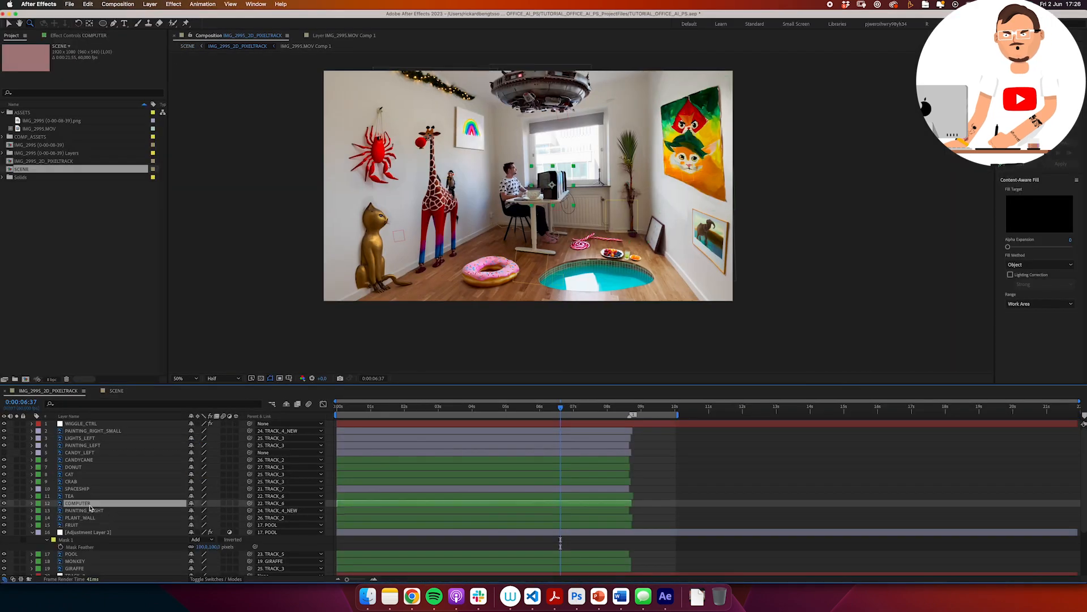
{"action": "left_click_drag", "start_coordinate": [546, 403], "coordinate": [358, 410]}
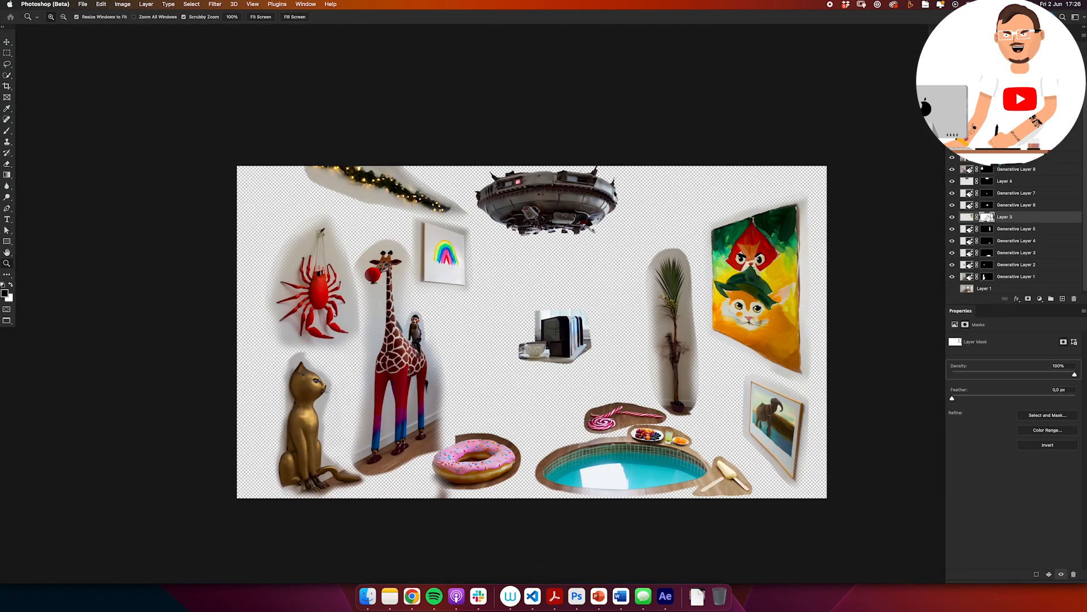
Step: Find the wall plant's layer and paint out the leftover wall around the plant on its mask with a resized soft round brush
{"action": "left_click", "coordinate": [953, 169]}
{"action": "left_click", "coordinate": [953, 157]}
{"action": "left_click", "coordinate": [953, 157]}
{"action": "left_click", "coordinate": [952, 145]}
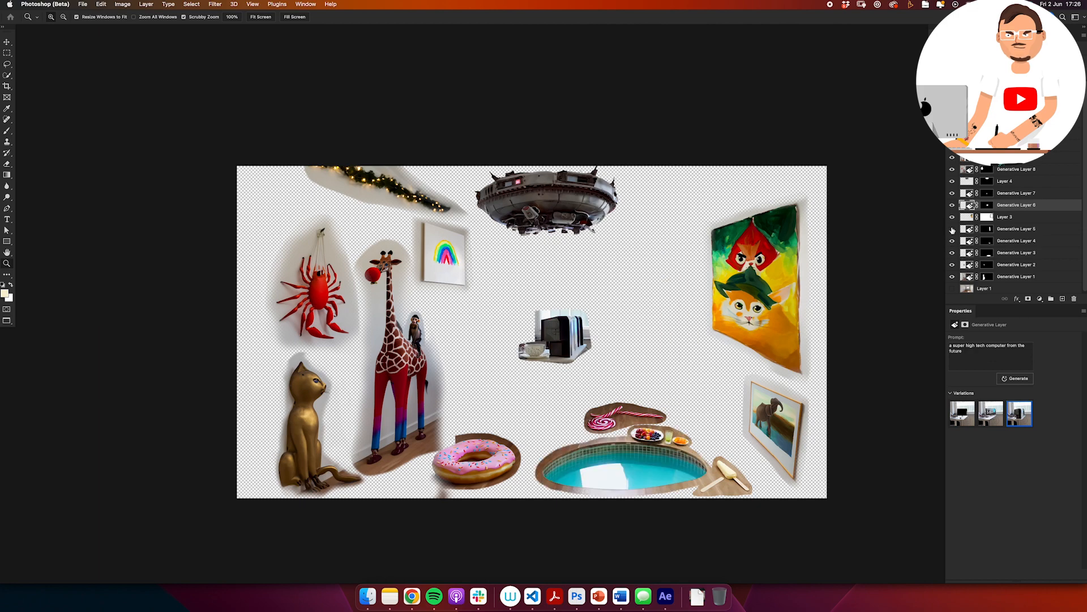
{"action": "left_click", "coordinate": [646, 243]}
{"action": "key", "text": "b"}
{"action": "left_click_drag", "start_coordinate": [719, 288], "coordinate": [737, 437]}
{"action": "right_click", "coordinate": [752, 295]}
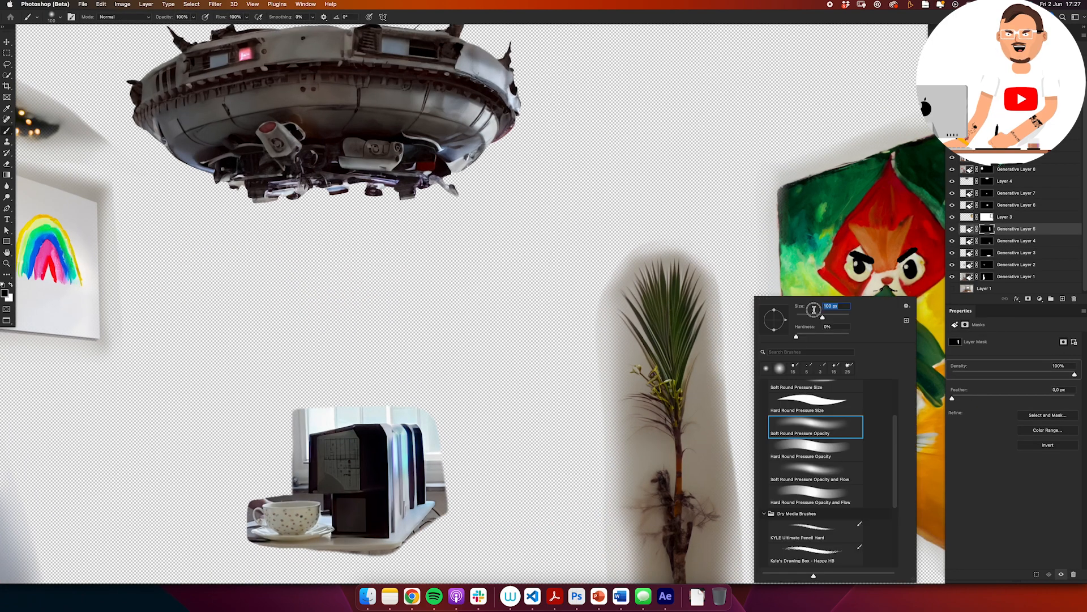
{"action": "left_click_drag", "start_coordinate": [814, 315], "coordinate": [820, 315]}
{"action": "left_click_drag", "start_coordinate": [728, 357], "coordinate": [625, 208]}
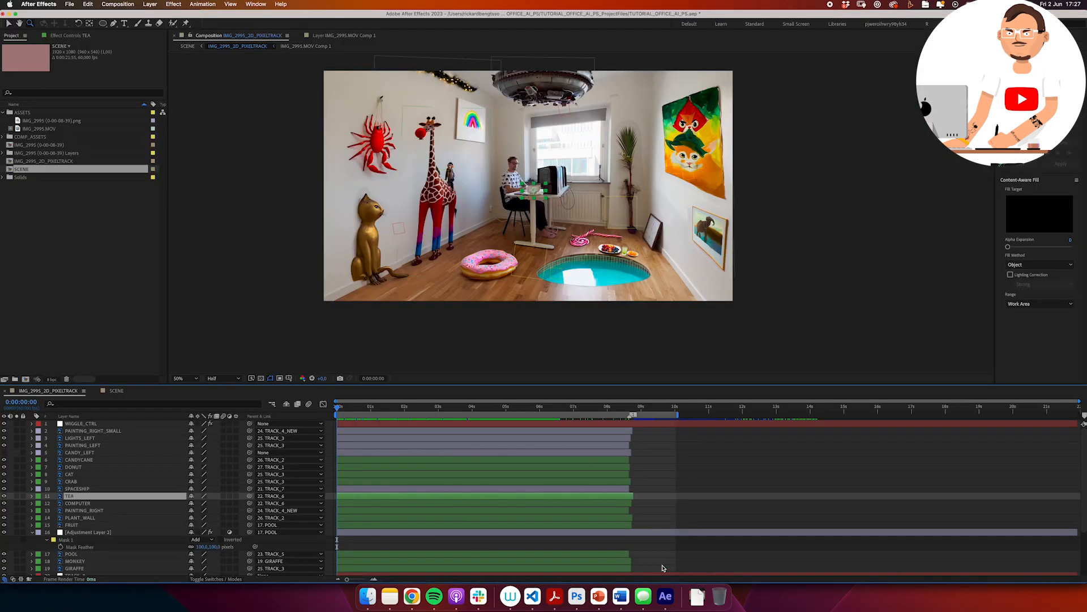
Step: In the After Effects pixel-track composition, create a composition-sized cyan solid (00F9FF) and place it directly below the SPACESHIP layer
{"action": "left_click_drag", "start_coordinate": [385, 419], "coordinate": [570, 421]}
{"action": "left_click", "coordinate": [356, 534]}
{"action": "key", "text": "super+y"}
{"action": "left_click", "coordinate": [383, 219]}
{"action": "left_click", "coordinate": [357, 256]}
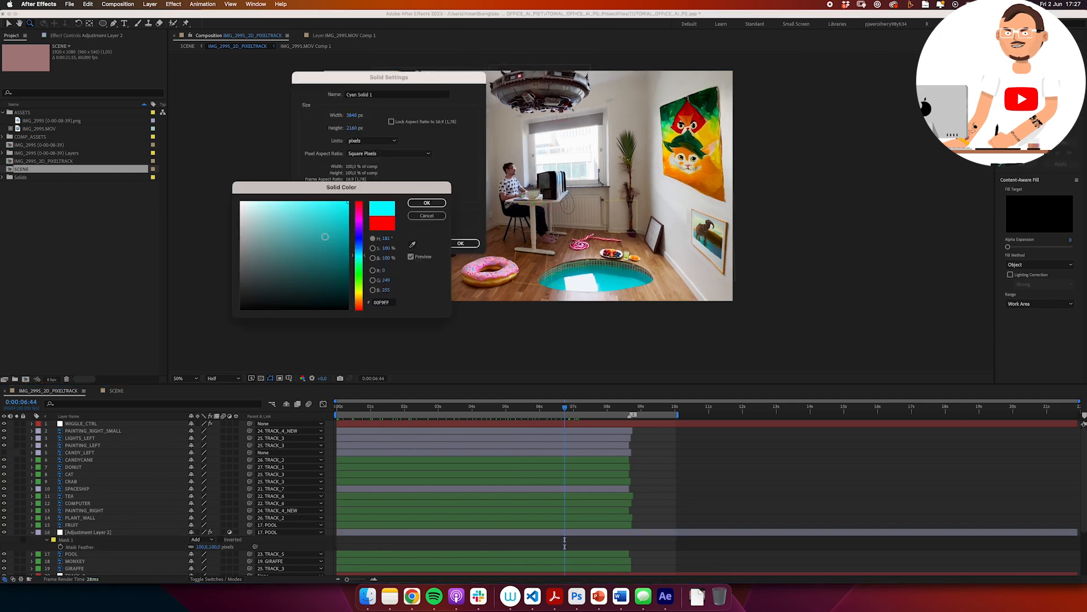
{"action": "key", "text": "Return"}
{"action": "key", "text": "Return"}
{"action": "left_click_drag", "start_coordinate": [107, 423], "coordinate": [107, 492]}
Step: Draw a beam-shaped mask on the cyan solid with the Pen tool, narrow under the spaceship and widening to the floor
{"action": "key", "text": "g"}
{"action": "left_click", "coordinate": [572, 106]}
{"action": "left_click", "coordinate": [517, 100]}
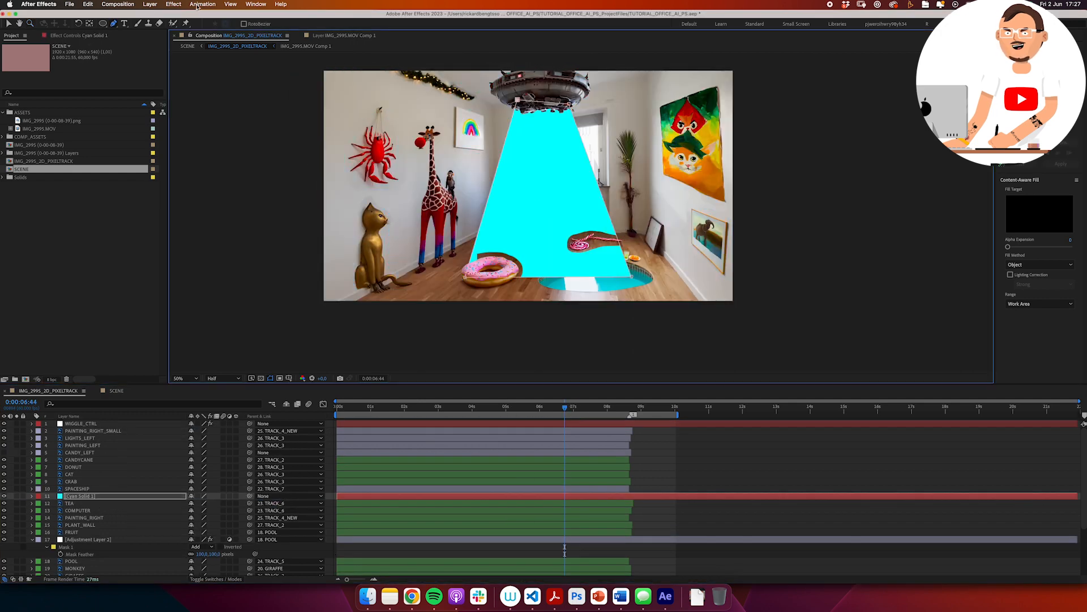
Step: Apply Wave Warp with a 180° direction to the cyan beam, widen its waves, and parent the beam to the SPACESHIP layer
{"action": "mouse_move", "coordinate": [187, 139]}
{"action": "left_click", "coordinate": [278, 475]}
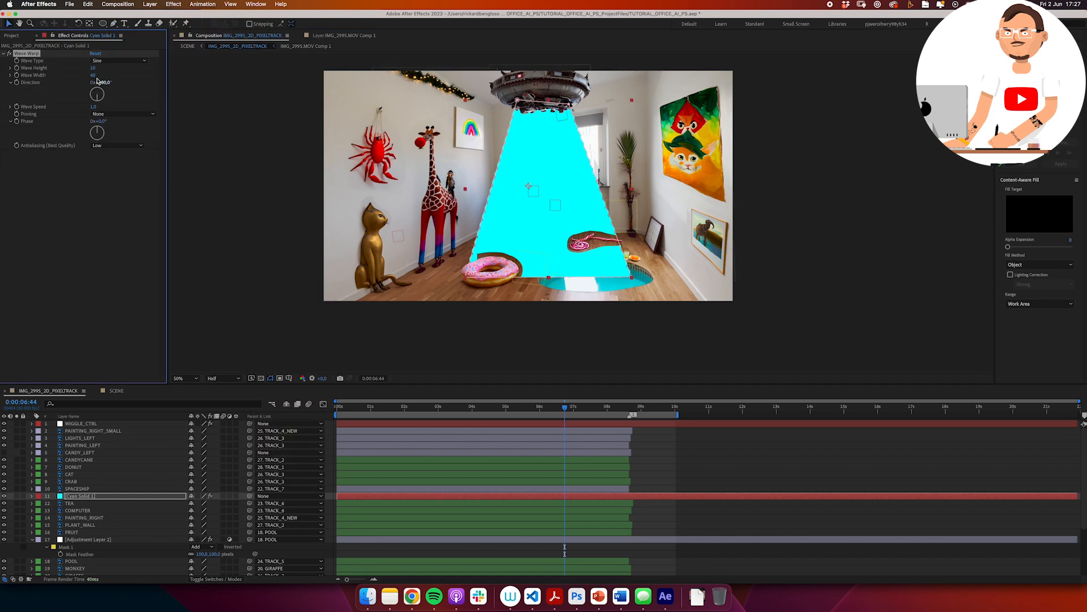
{"action": "left_click_drag", "start_coordinate": [236, 492], "coordinate": [236, 489]}
Step: Set the cyan beam's blending mode to Overlay
{"action": "key", "text": "F4"}
{"action": "left_click", "coordinate": [197, 495]}
{"action": "left_click", "coordinate": [224, 361]}
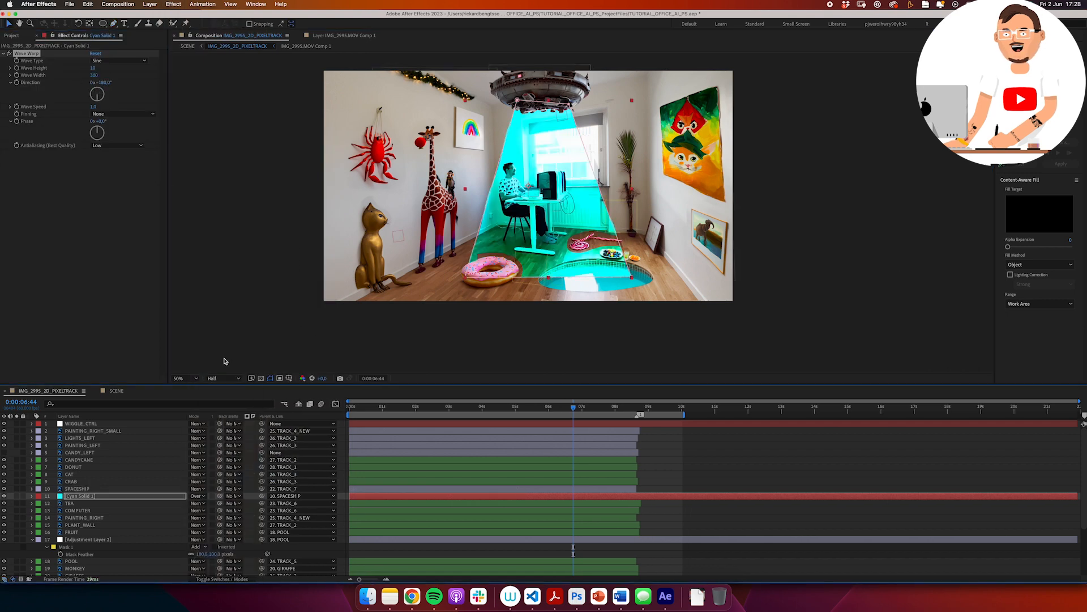
Step: Fade the beam's lower part with a feathered rectangular mask set to Subtract, and set the layer's opacity to 20%
{"action": "left_click", "coordinate": [129, 24]}
{"action": "left_click_drag", "start_coordinate": [397, 332], "coordinate": [702, 178]}
{"action": "left_click", "coordinate": [198, 518]}
{"action": "left_click", "coordinate": [210, 533]}
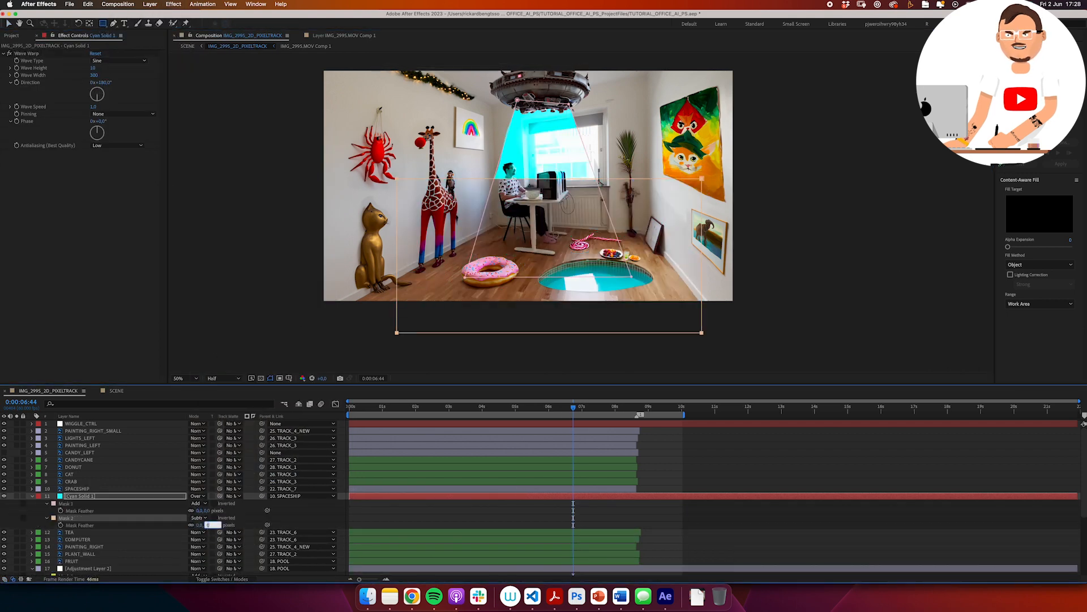
{"action": "key", "text": "Return"}
{"action": "key", "text": "t"}
{"action": "left_click", "coordinate": [192, 503]}
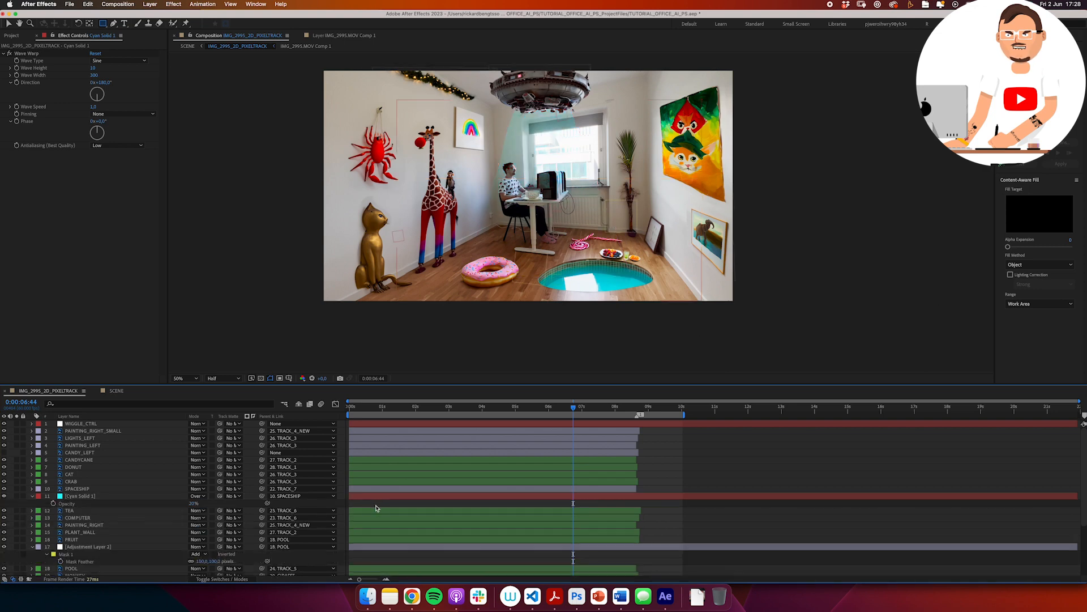
Step: Play back the beam at close range and trim the cyan solid to end with the SPACESHIP layer at 0:00:08:37
{"action": "left_click_drag", "start_coordinate": [419, 409], "coordinate": [464, 410]}
{"action": "left_click", "coordinate": [80, 496]}
{"action": "scroll", "coordinate": [573, 113], "scroll_direction": "up", "scroll_amount": 1}
{"action": "left_click_drag", "start_coordinate": [705, 226], "coordinate": [646, 136]}
{"action": "key", "text": "v"}
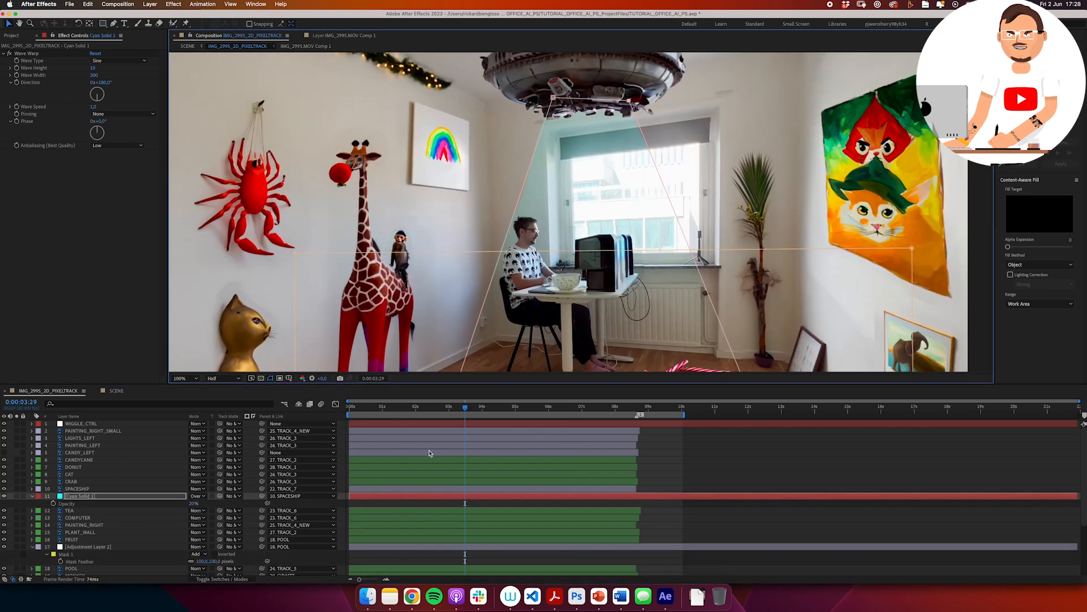
{"action": "key", "text": "space"}
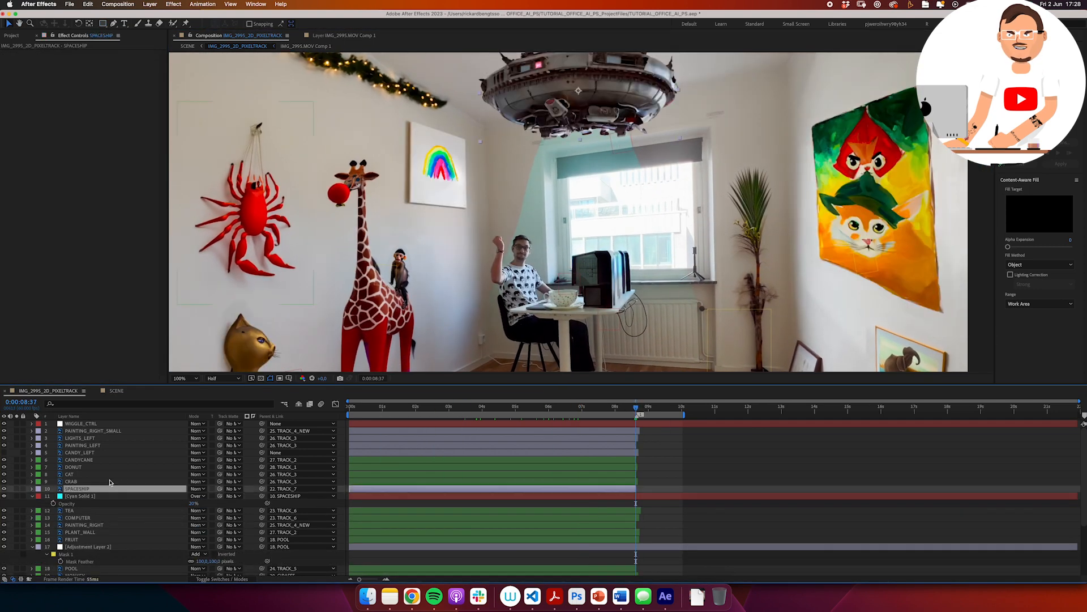
{"action": "left_click", "coordinate": [655, 494]}
{"action": "scroll", "coordinate": [598, 233], "scroll_direction": "down", "scroll_amount": 1}
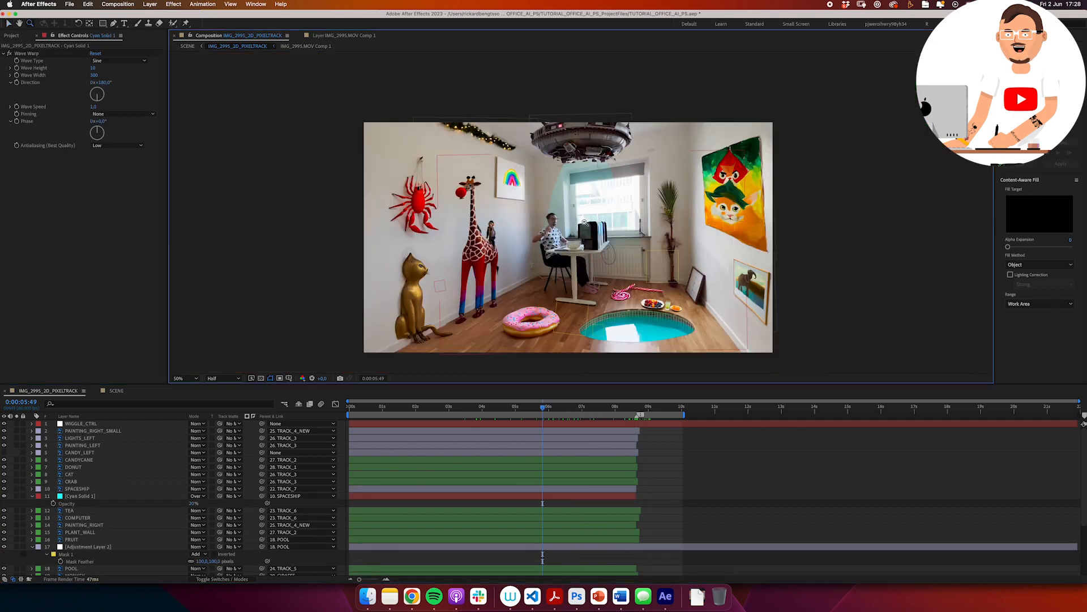
Step: Duplicate the cyan beam, give the copy its own solid in a paler cyan, and adjust the copy's opacity
{"action": "key", "text": "super+d"}
{"action": "scroll", "coordinate": [558, 154], "scroll_direction": "up", "scroll_amount": 1}
{"action": "left_click", "coordinate": [173, 3]}
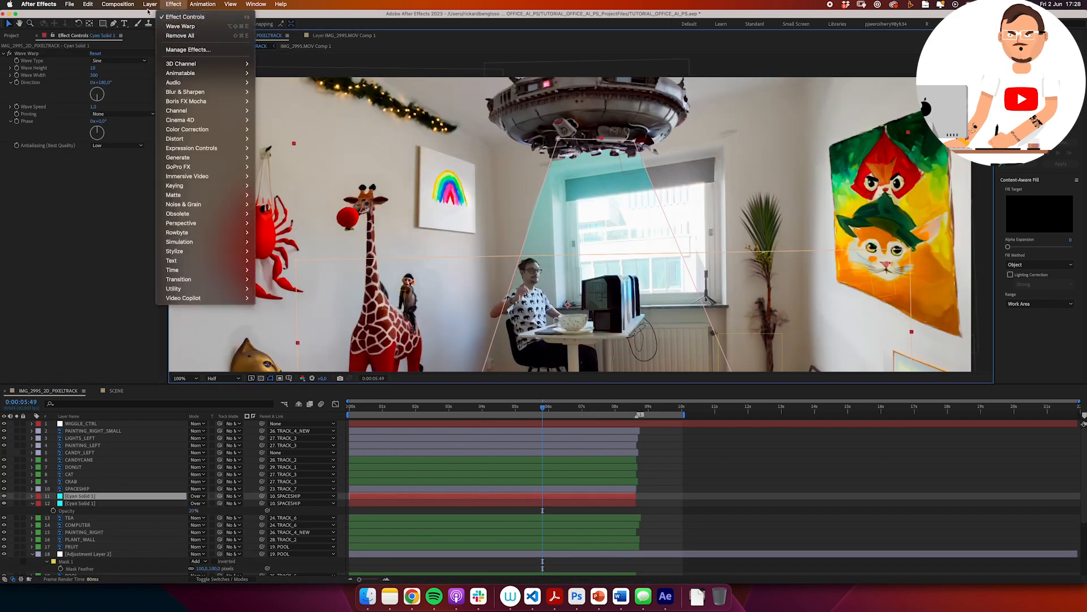
{"action": "key", "text": "super+shift+y"}
{"action": "left_click", "coordinate": [429, 222]}
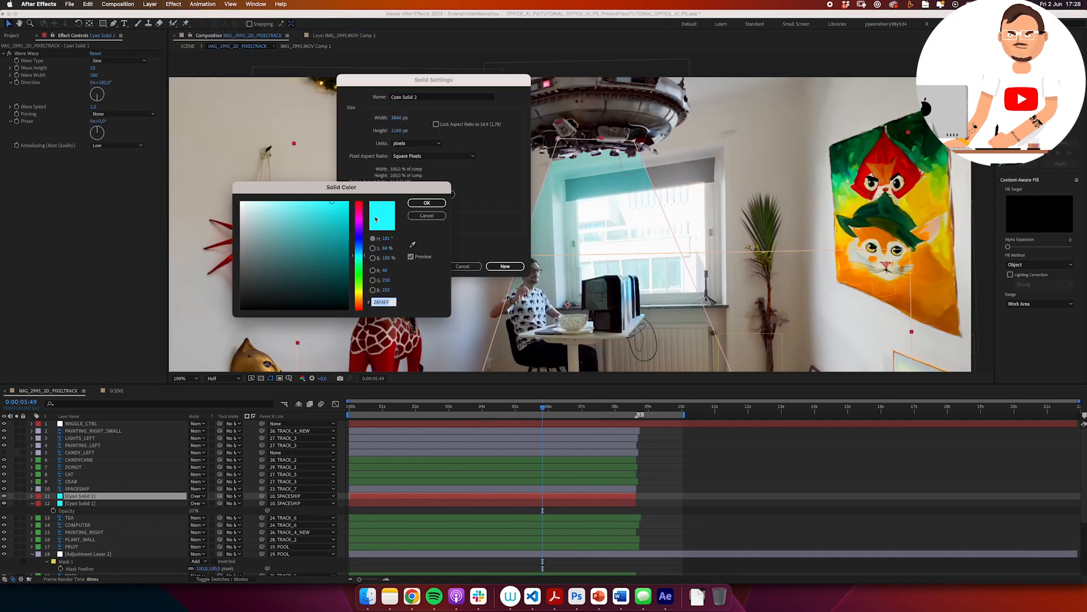
{"action": "left_click", "coordinate": [282, 201]}
{"action": "left_click", "coordinate": [427, 201]}
{"action": "left_click", "coordinate": [503, 266]}
{"action": "scroll", "coordinate": [539, 292], "scroll_direction": "down", "scroll_amount": 2}
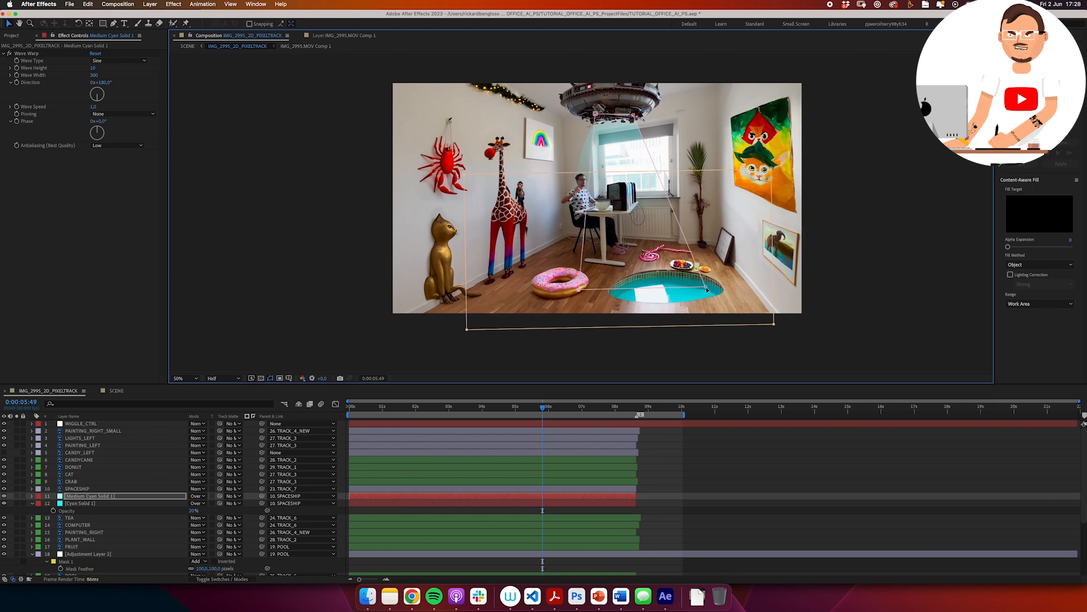
{"action": "key", "text": "t"}
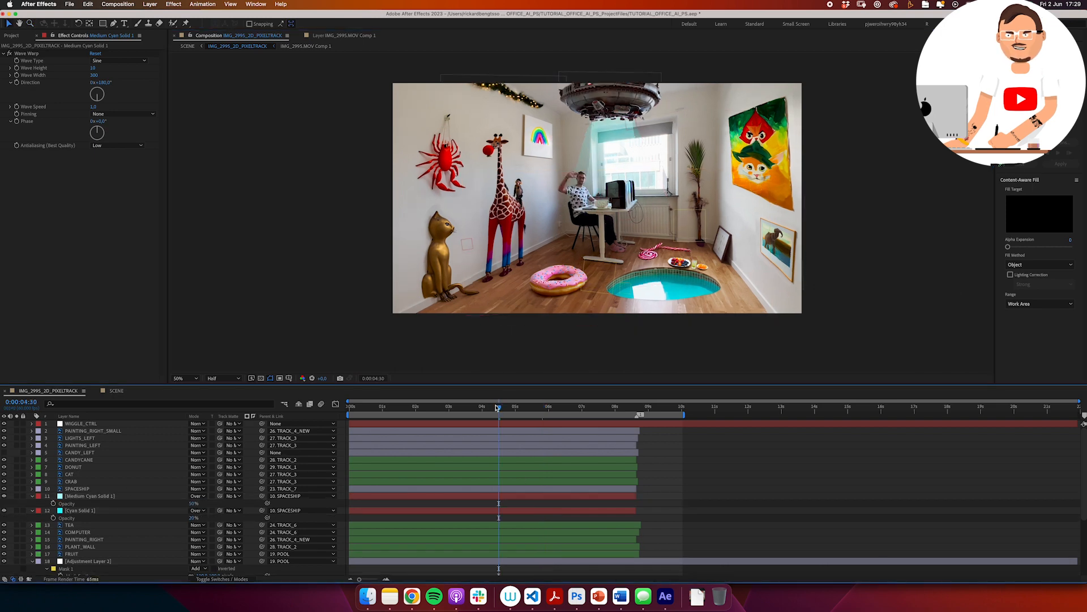